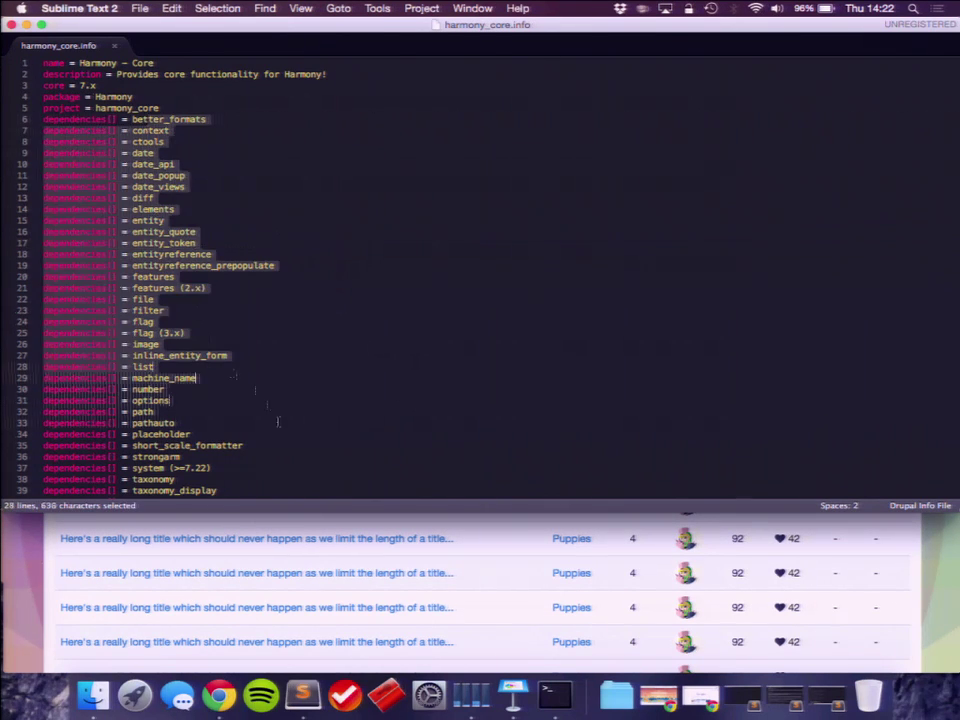
# - Select the complete list of dependencies in harmony_core.info, from better_formats to wysiwyg_filter
pyautogui.scroll(-6, 279, 419)
pyautogui.moveTo(279, 419); pyautogui.dragTo(207, 363)
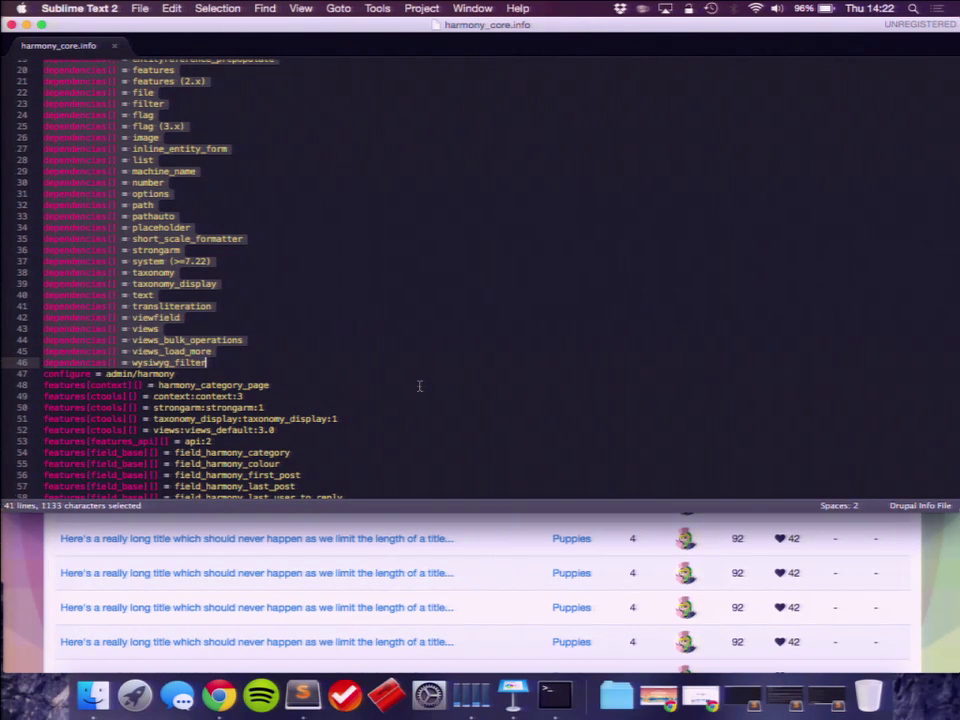
# - Switch to Chrome, narrow the window to check the forum listing's responsive layout, and restore the full width
pyautogui.click(495, 537)
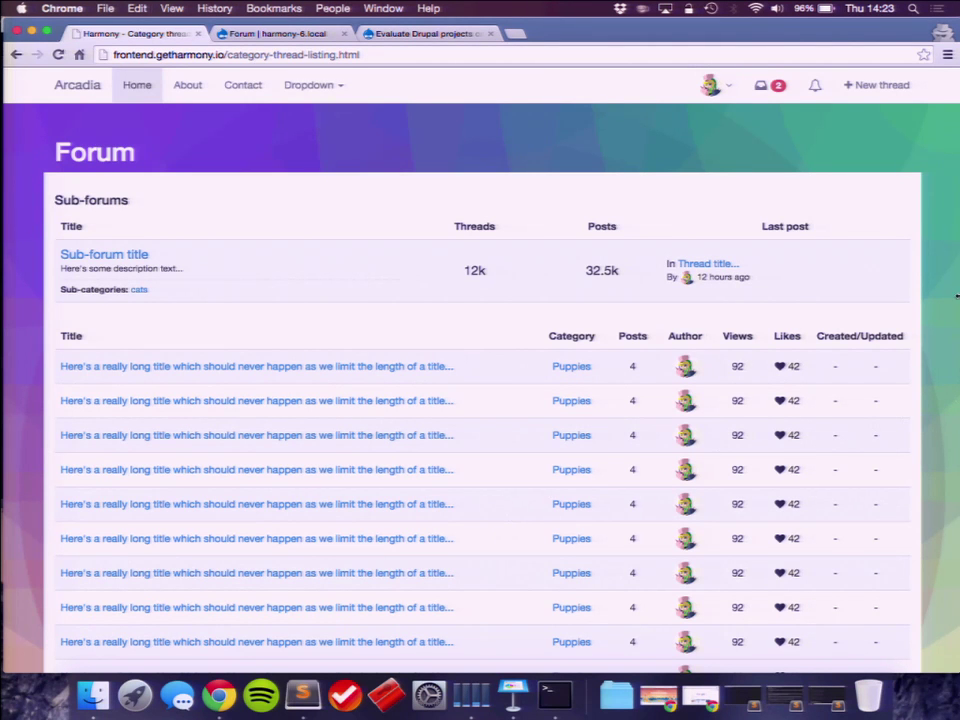
pyautogui.moveTo(957, 298); pyautogui.dragTo(446, 293)
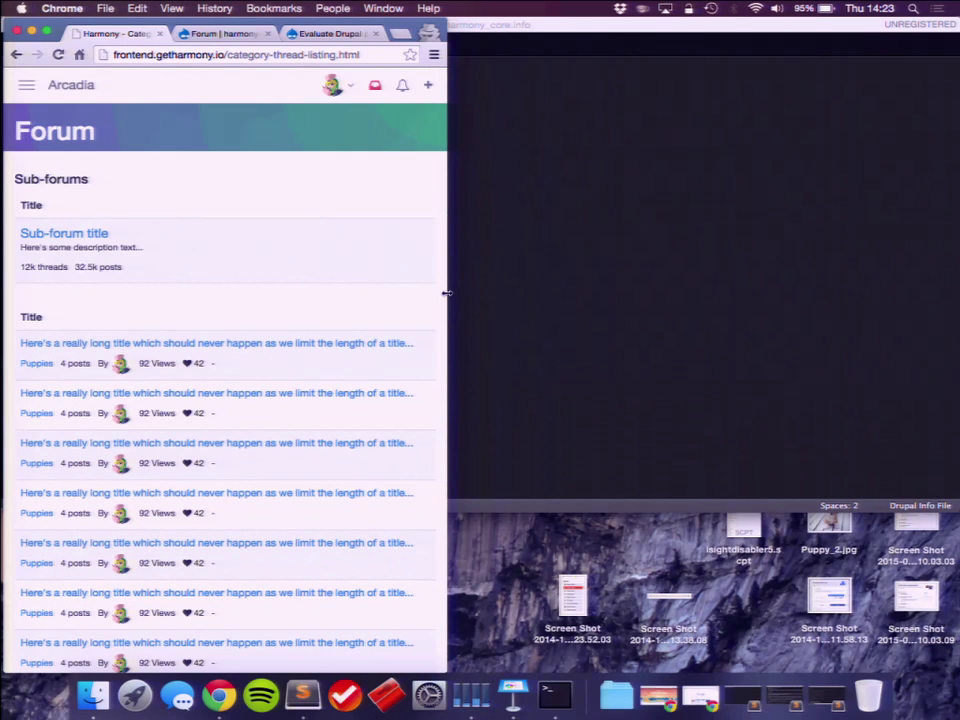
pyautogui.press('super+alt+f')
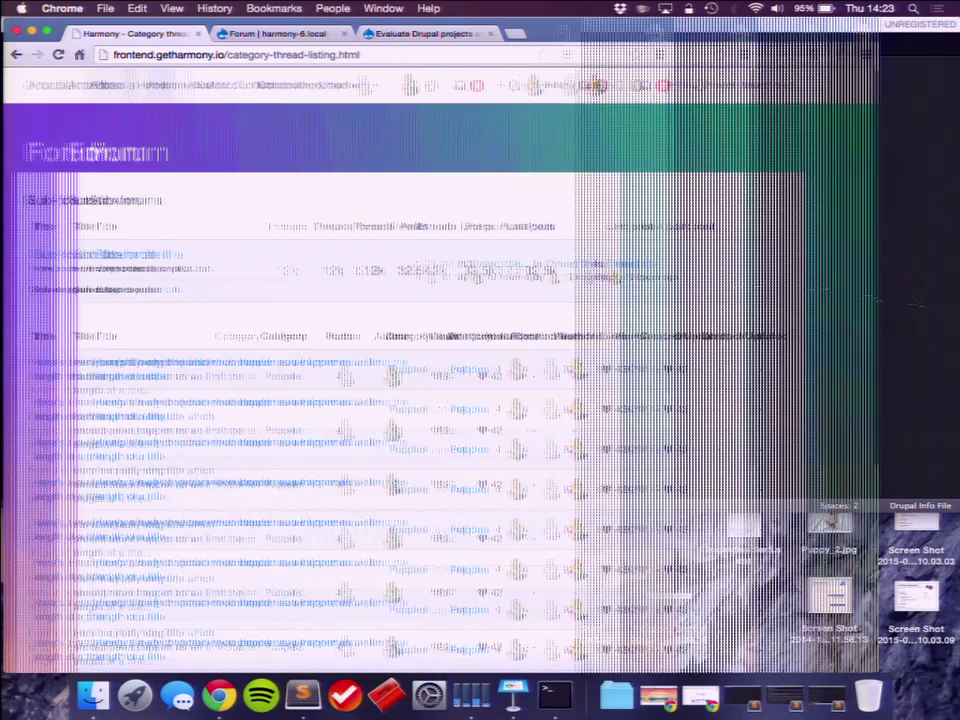
# - Open the thread page mock-up from the sub-forum title, and expand and collapse the first post's replies
pyautogui.click(115, 258)
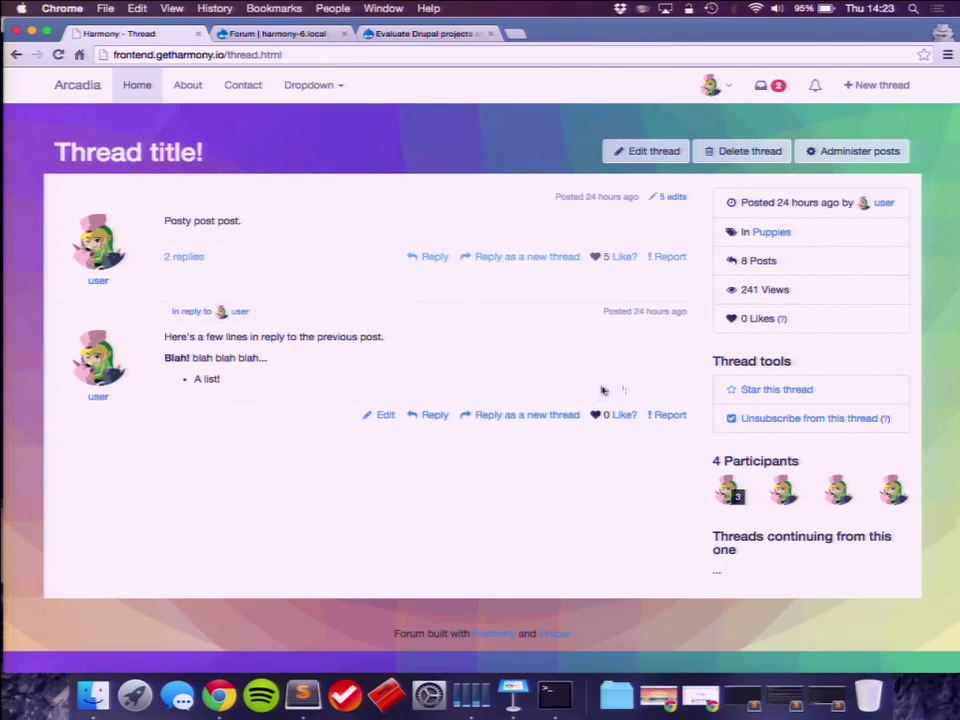
pyautogui.click(191, 261)
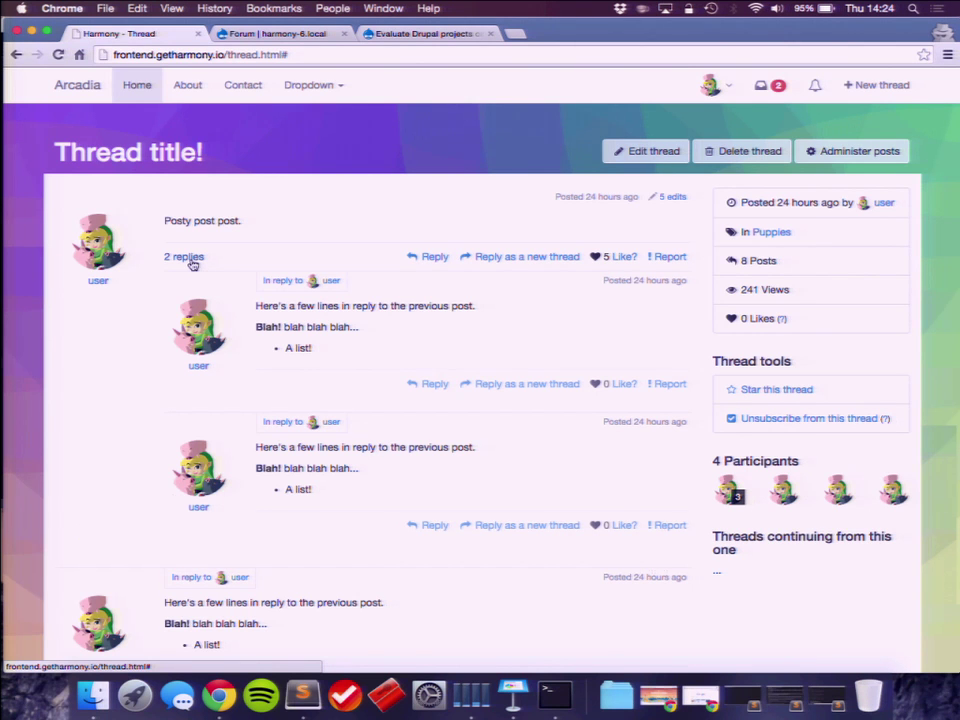
pyautogui.click(192, 259)
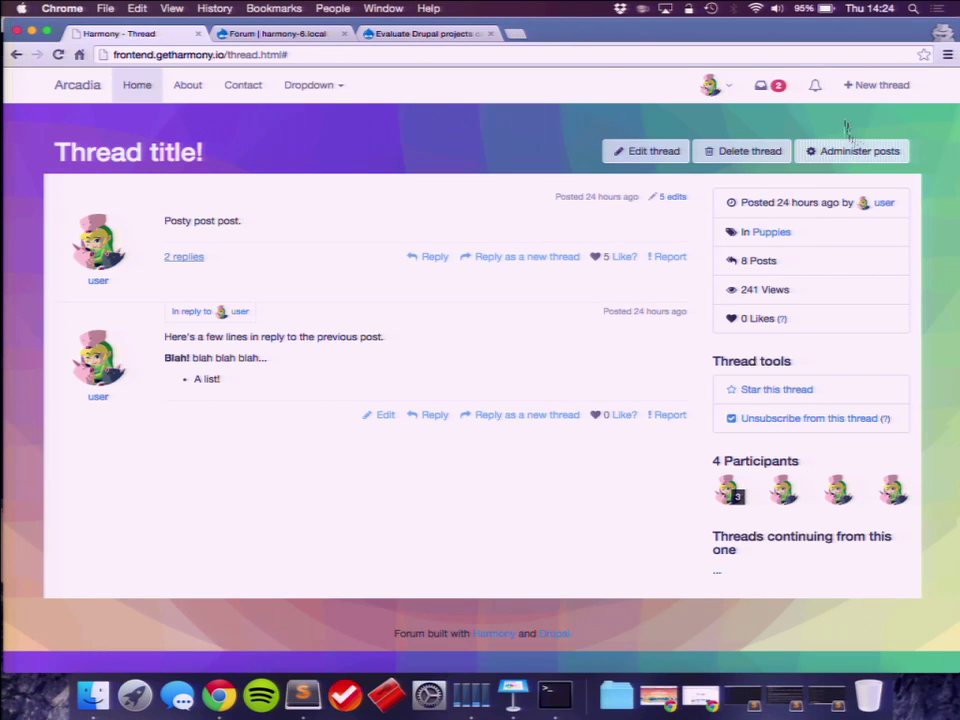
# - Open the new thread form and show its thread settings
pyautogui.click(867, 95)
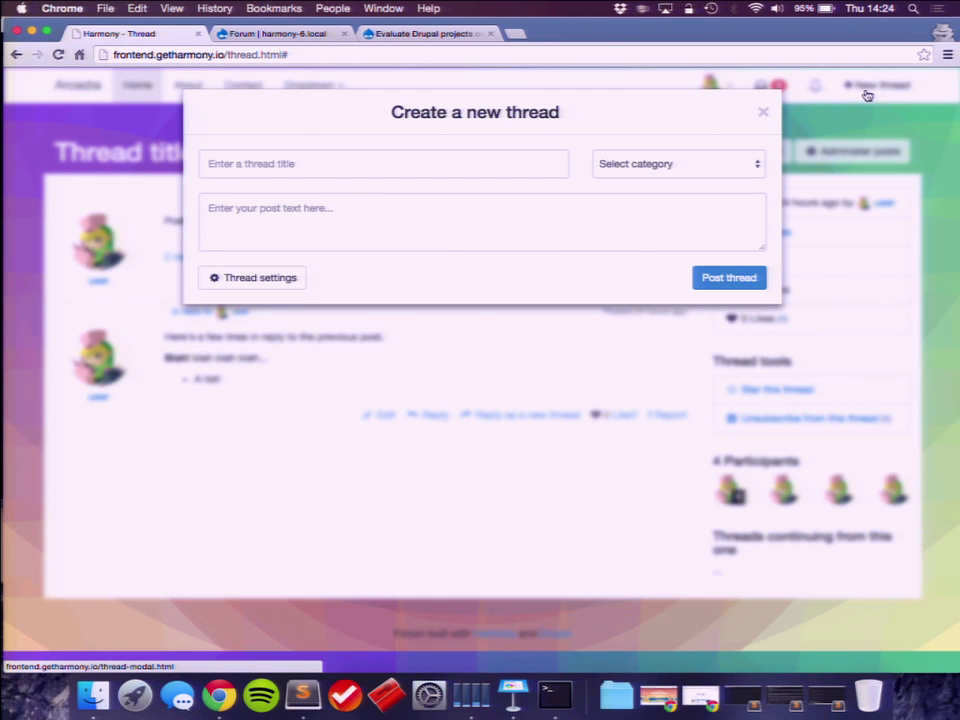
pyautogui.scroll(2, 867, 95)
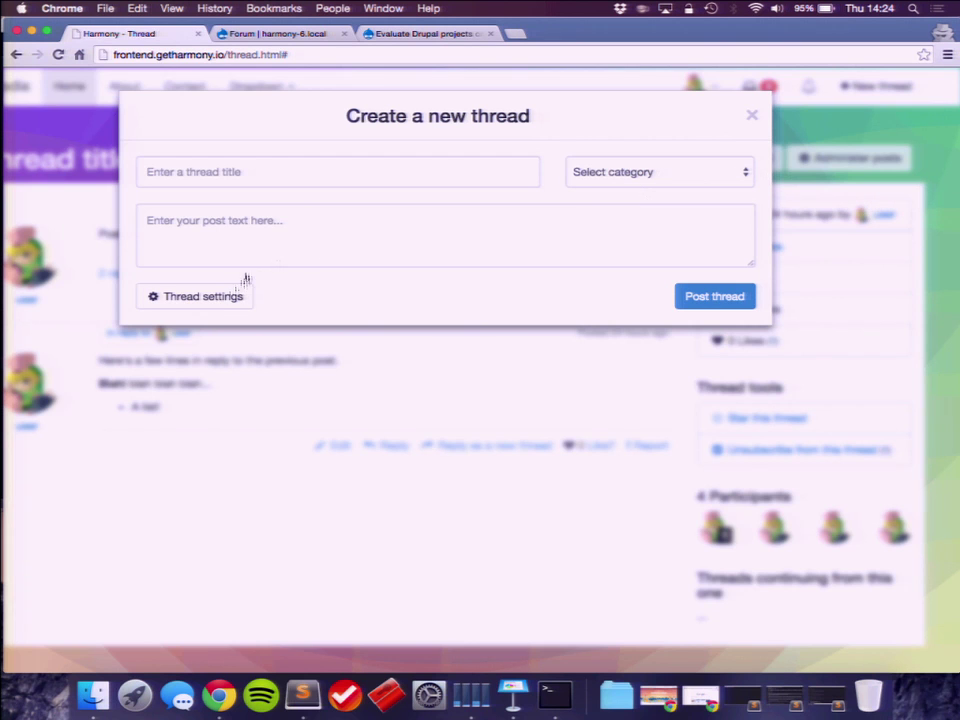
pyautogui.click(216, 304)
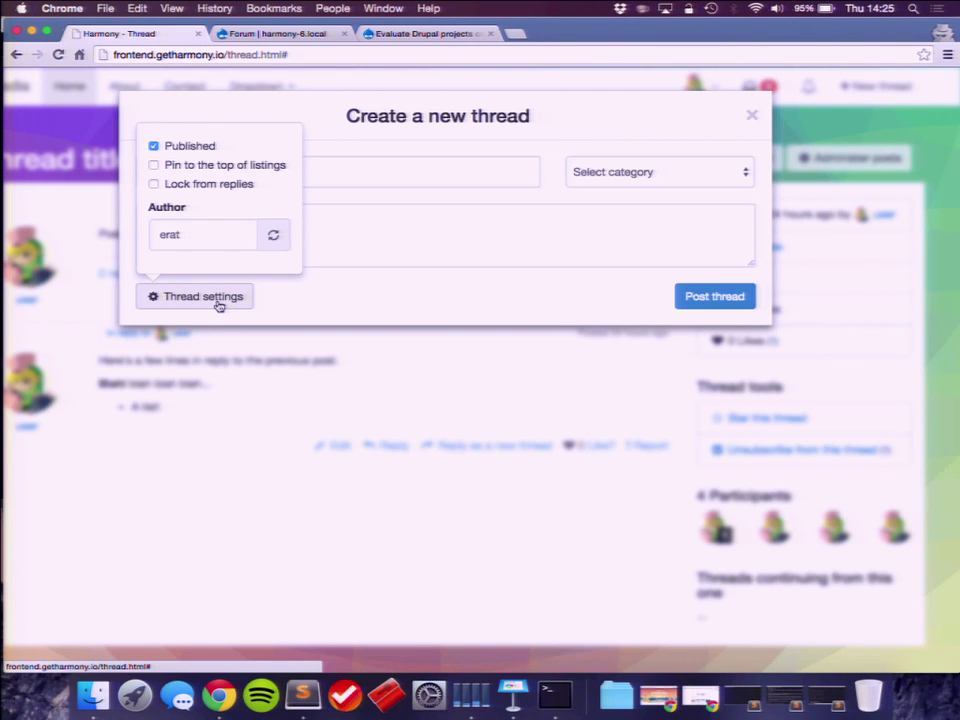
# - Raise the screen brightness and switch to the Keynote presentation
pyautogui.press('XF86MonBrightnessUp')
pyautogui.press('XF86MonBrightnessUp')
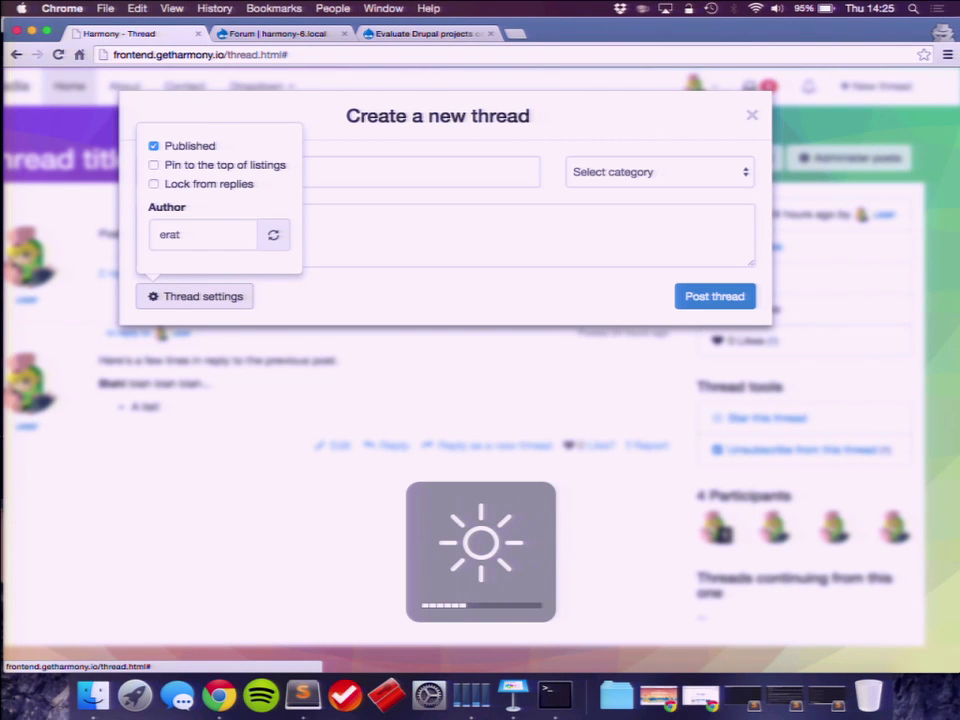
pyautogui.press('XF86MonBrightnessUp')
pyautogui.press('XF86MonBrightnessUp')
pyautogui.press('super+Tab')
pyautogui.press('super+Tab')
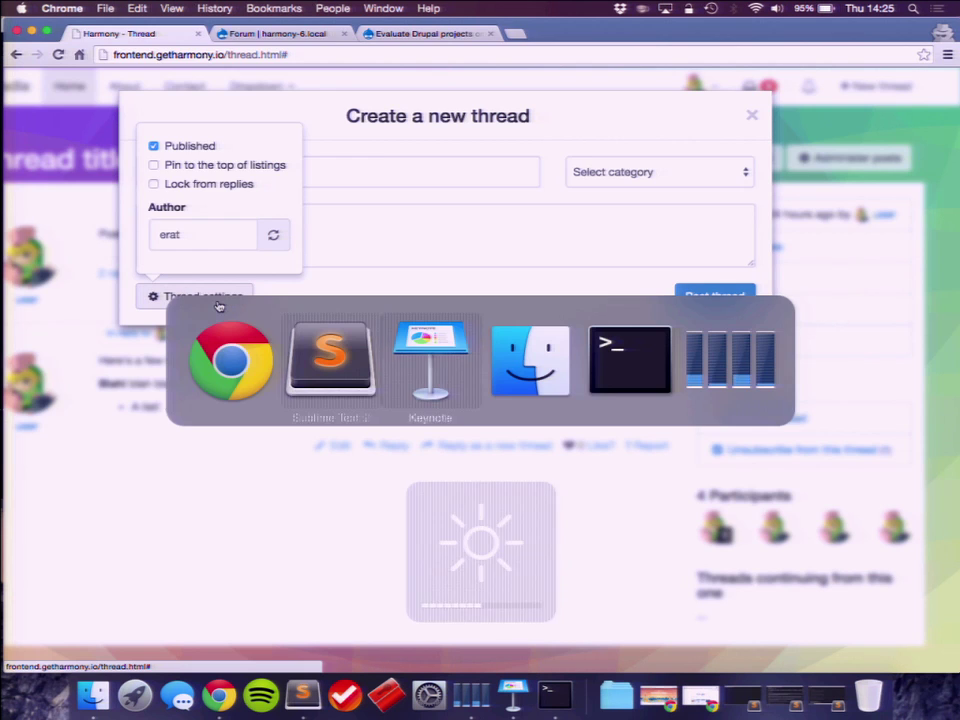
pyautogui.press('Down')
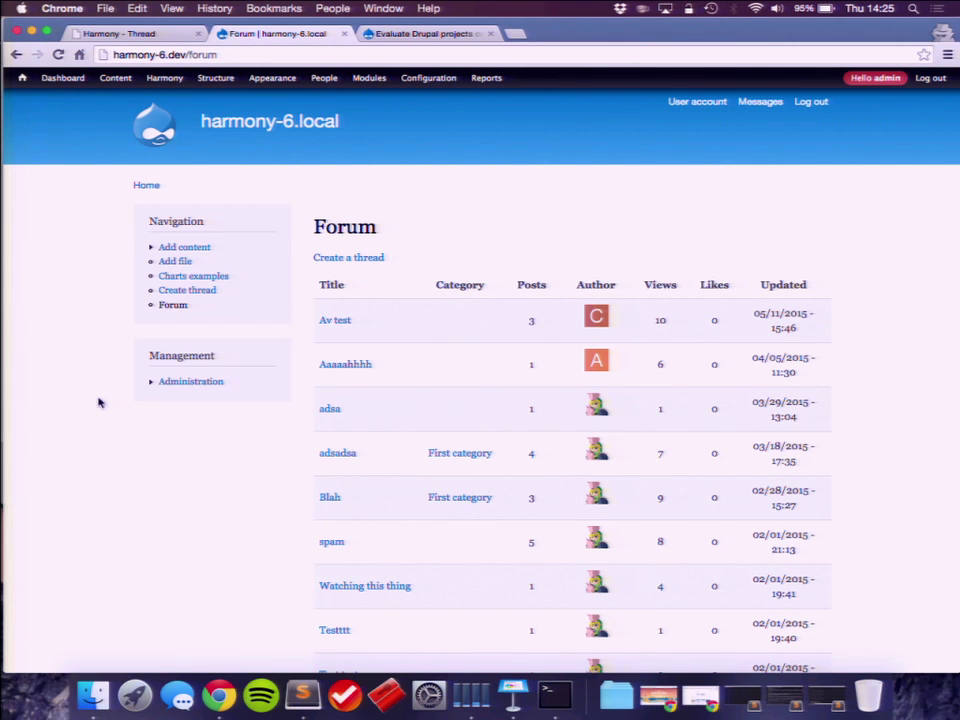
# - Go back from the thread mock-up to the frontend index of pages and return to the category thread listing
pyautogui.hotkey('ctrl', 'shift', 'Tab')
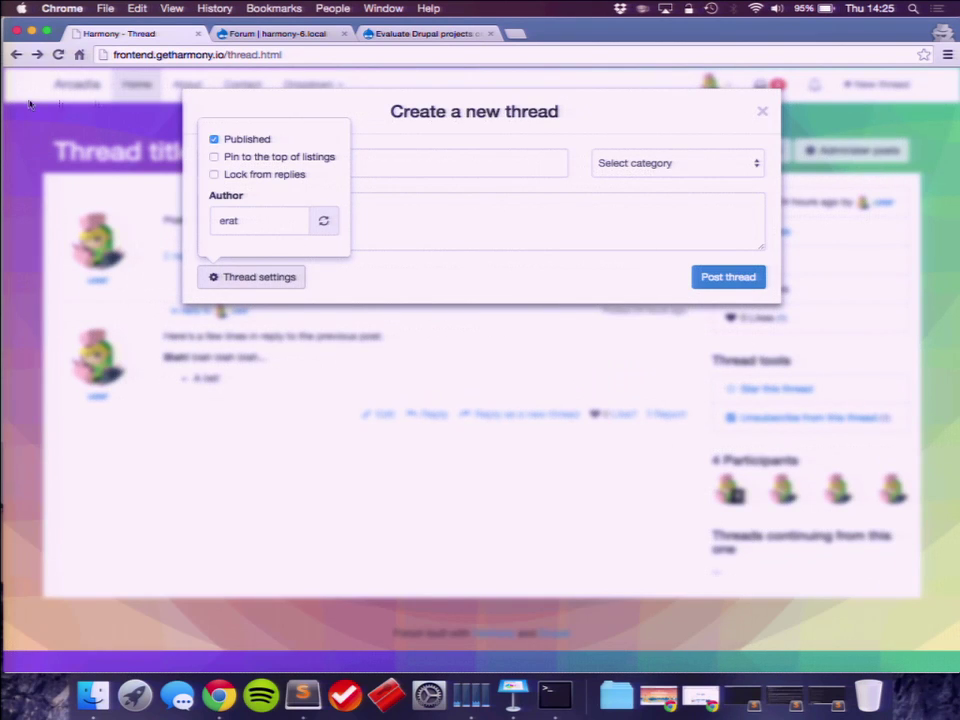
pyautogui.click(16, 55)
pyautogui.click(16, 56)
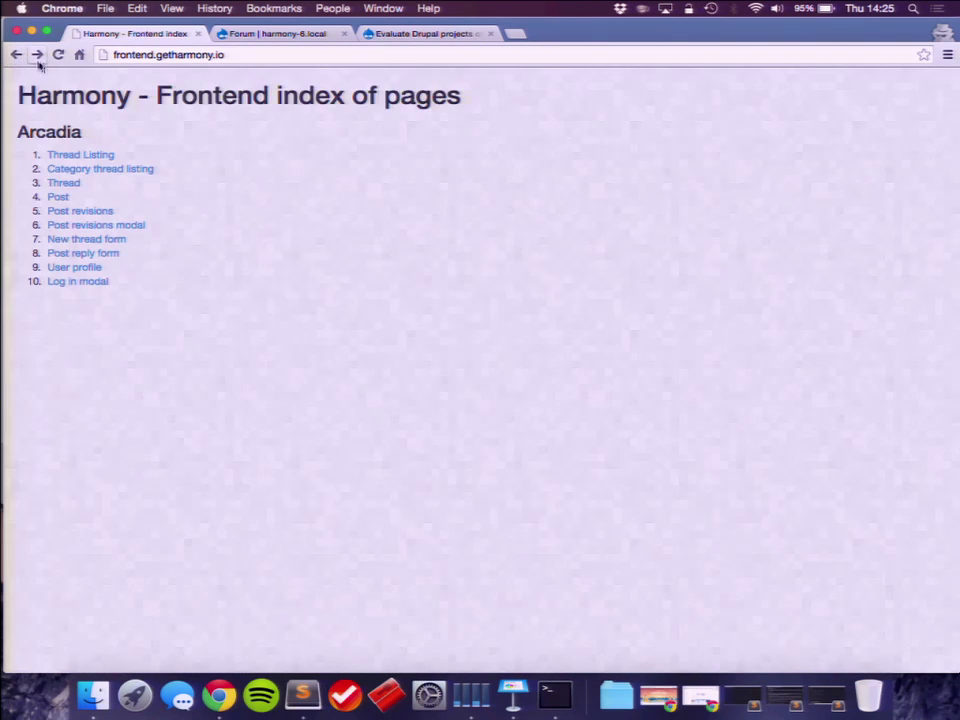
pyautogui.click(37, 55)
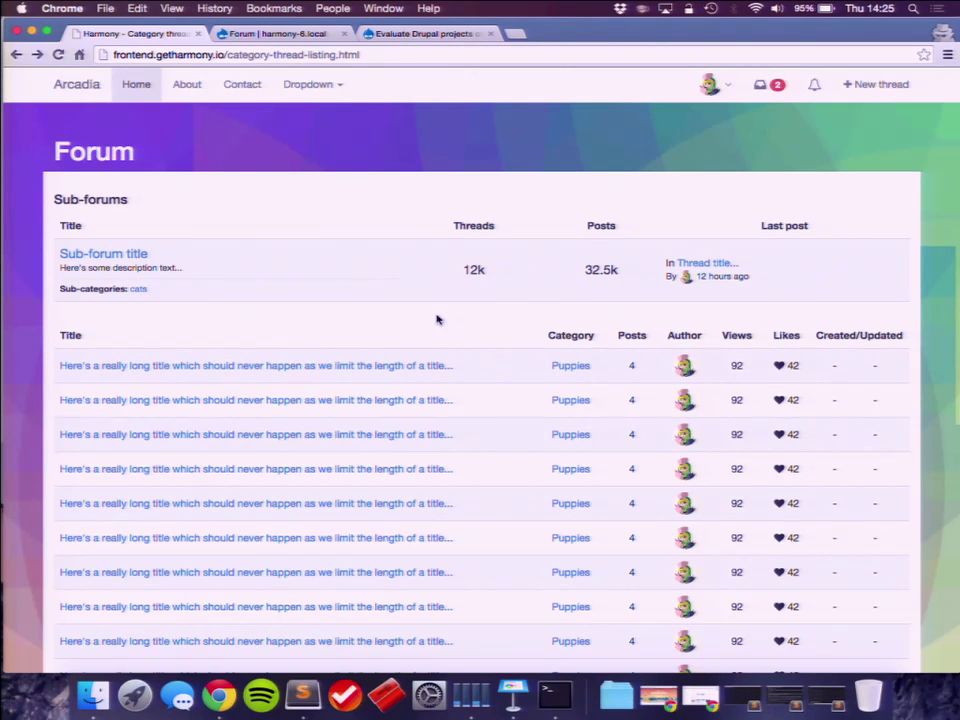
# - Create a thread on the harmony-6.local forum titled "guygyuhiuhuihiu" with the post text "ogfiouhcfgjkiljhgcj;ohvgjhkl"
pyautogui.hotkey('ctrl', 'Tab')
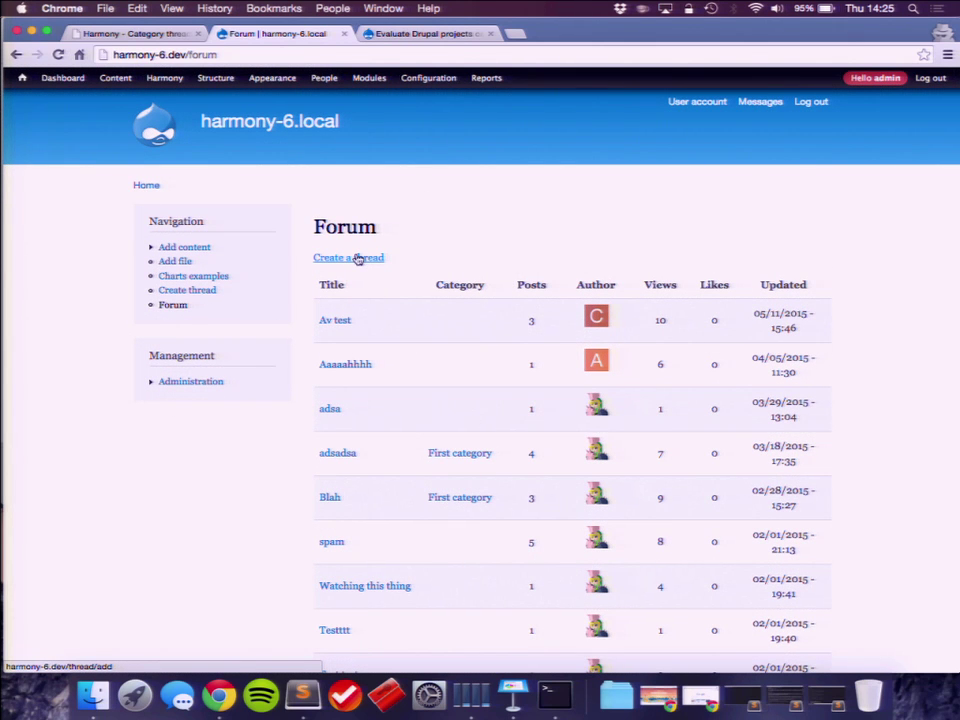
pyautogui.click(358, 259)
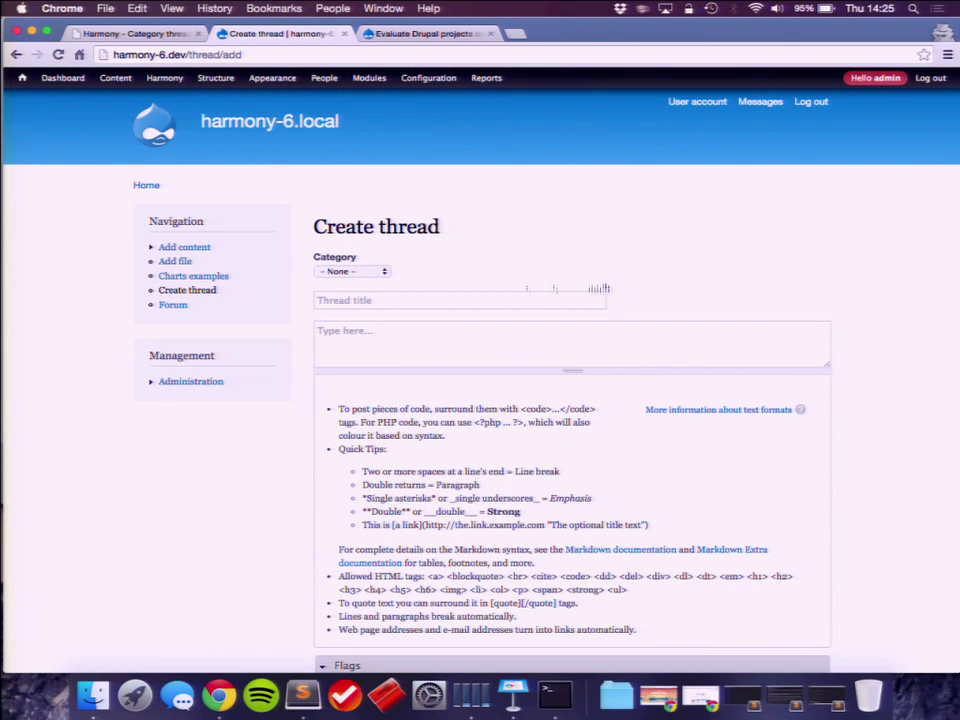
pyautogui.click(413, 296)
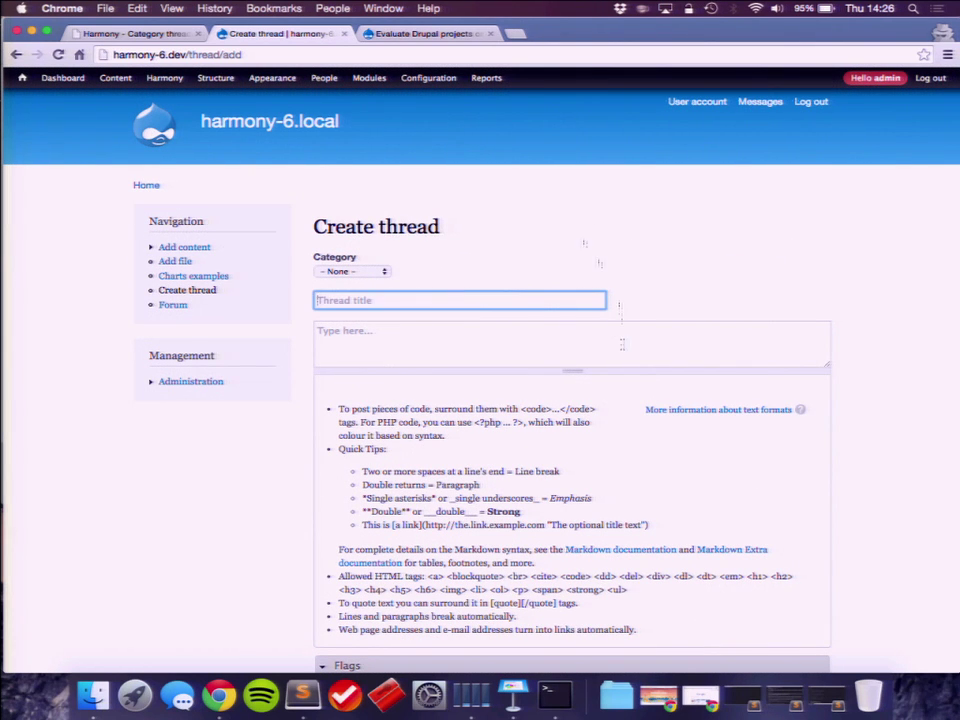
pyautogui.write('guygyuhiuhuihiu')
pyautogui.press('Tab')
pyautogui.write('rgfeuhr5gtdjhgcjsthrgjhk')
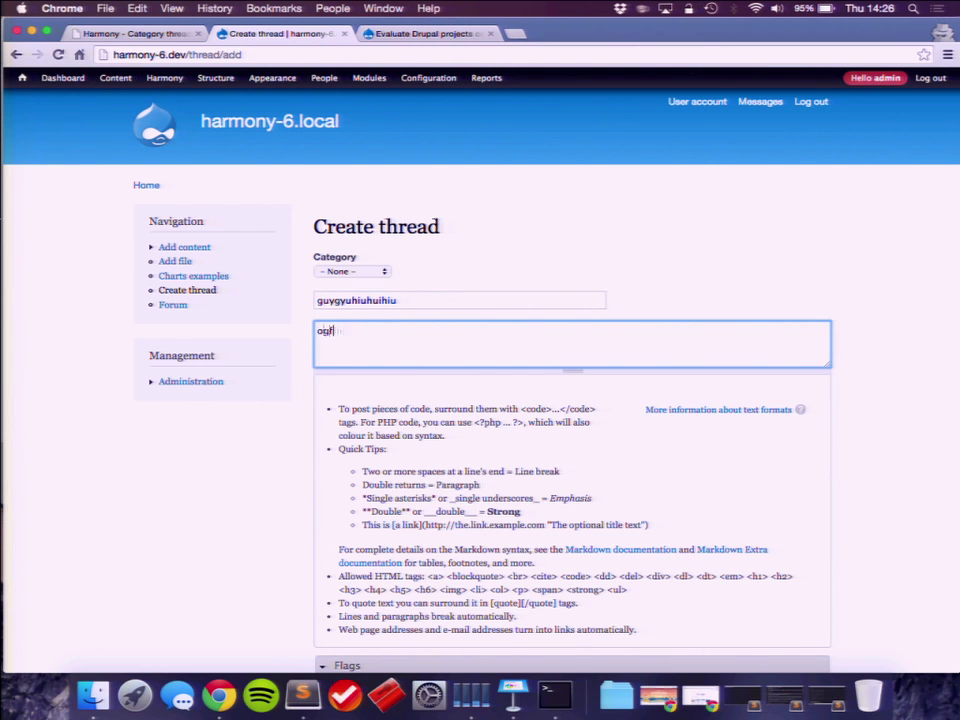
pyautogui.scroll(-10, 480, 360)
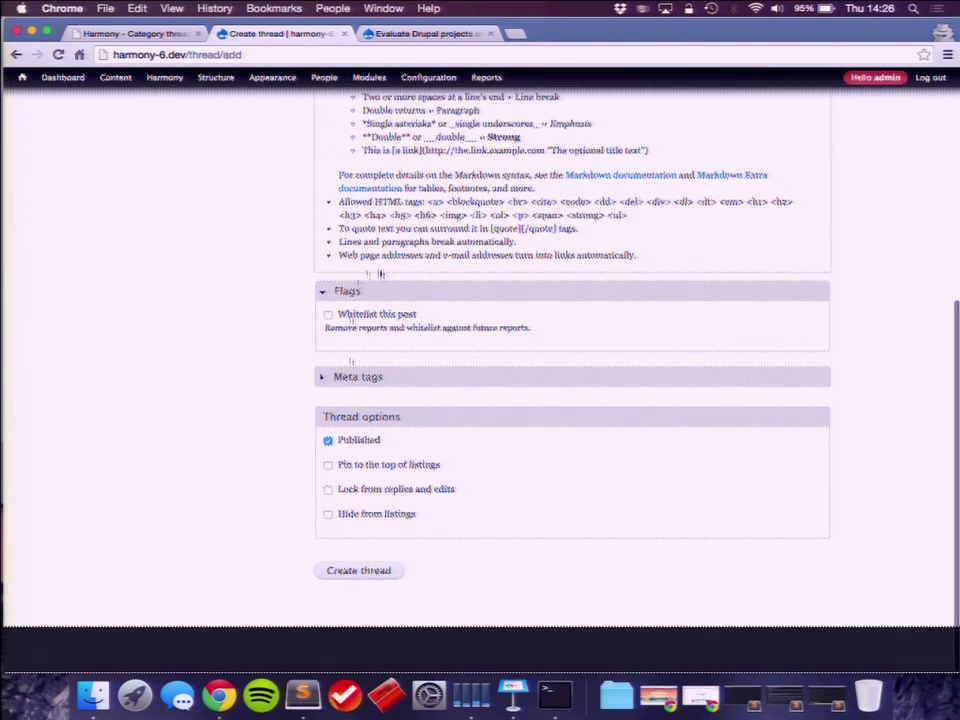
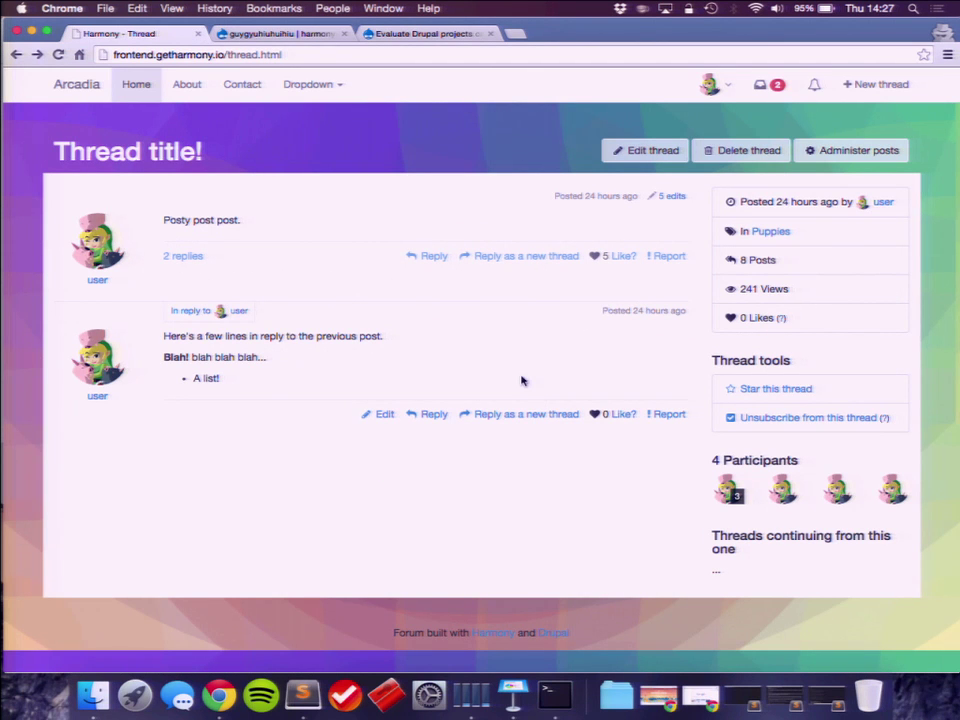
# - Reply to the first post of the guygyuhiuhuihiu thread with the text "mkljhgbjklbhvj" and submit it
pyautogui.hotkey('ctrl', 'Tab')
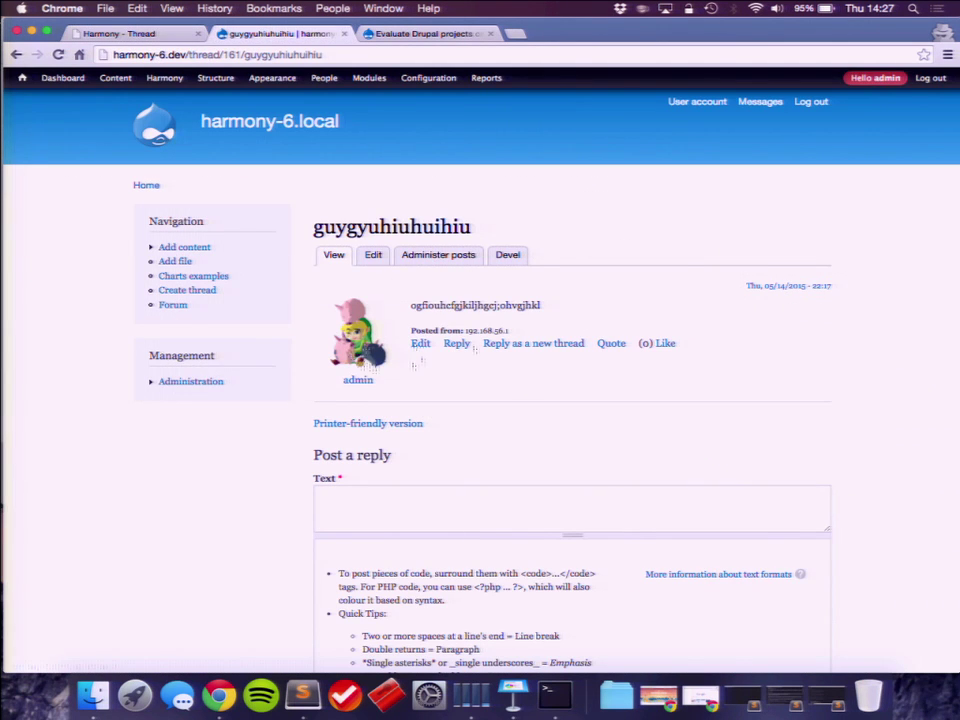
pyautogui.click(456, 343)
pyautogui.click(446, 303)
pyautogui.write('mkljhgb')
pyautogui.scroll(-5, 340, 560)
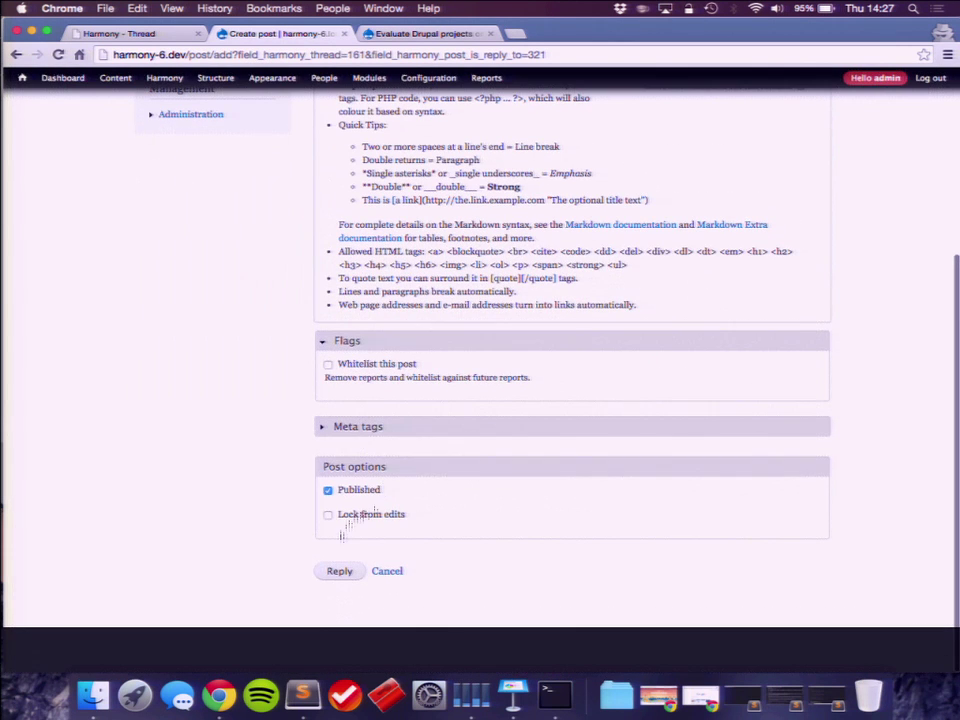
pyautogui.click(339, 577)
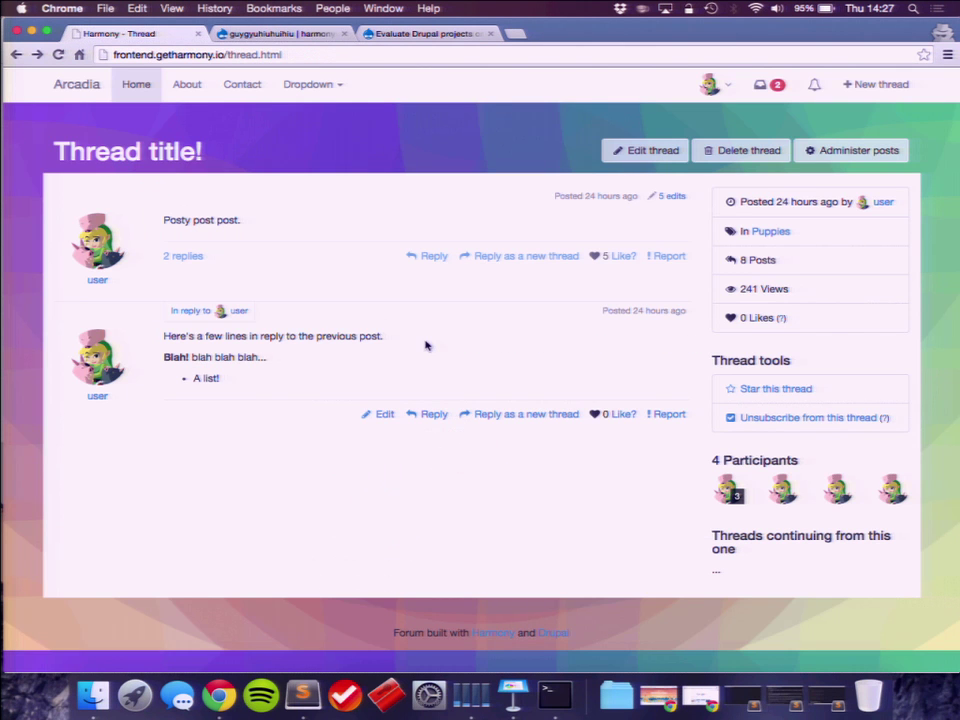
# - Compare how replies expand inline beneath the first post in the thread mock-up and in the harmony-6.local thread
pyautogui.click(190, 256)
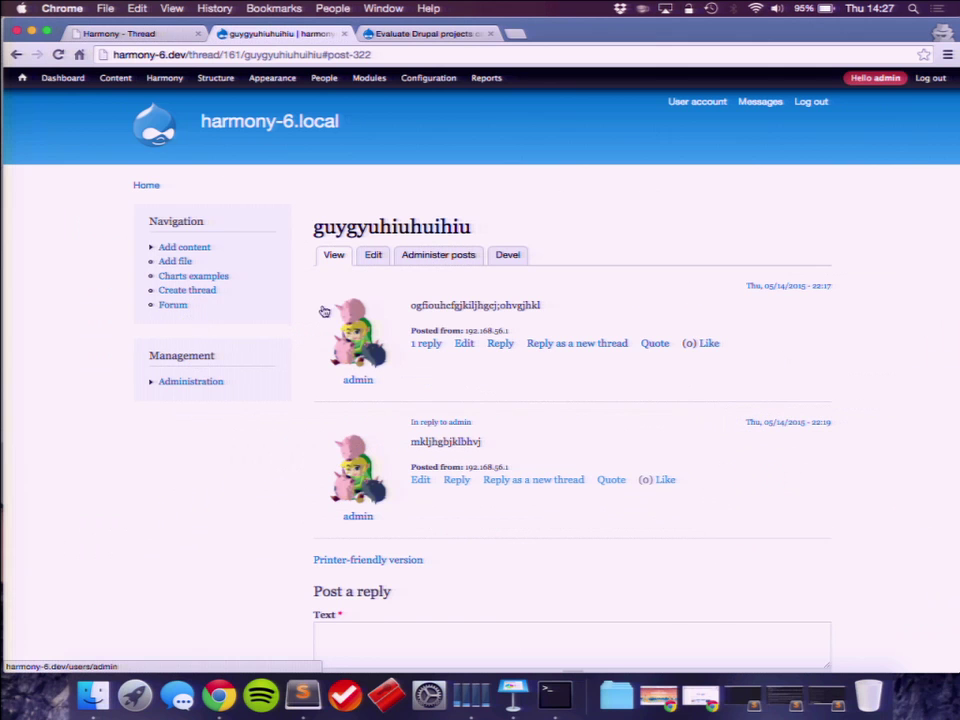
pyautogui.click(425, 343)
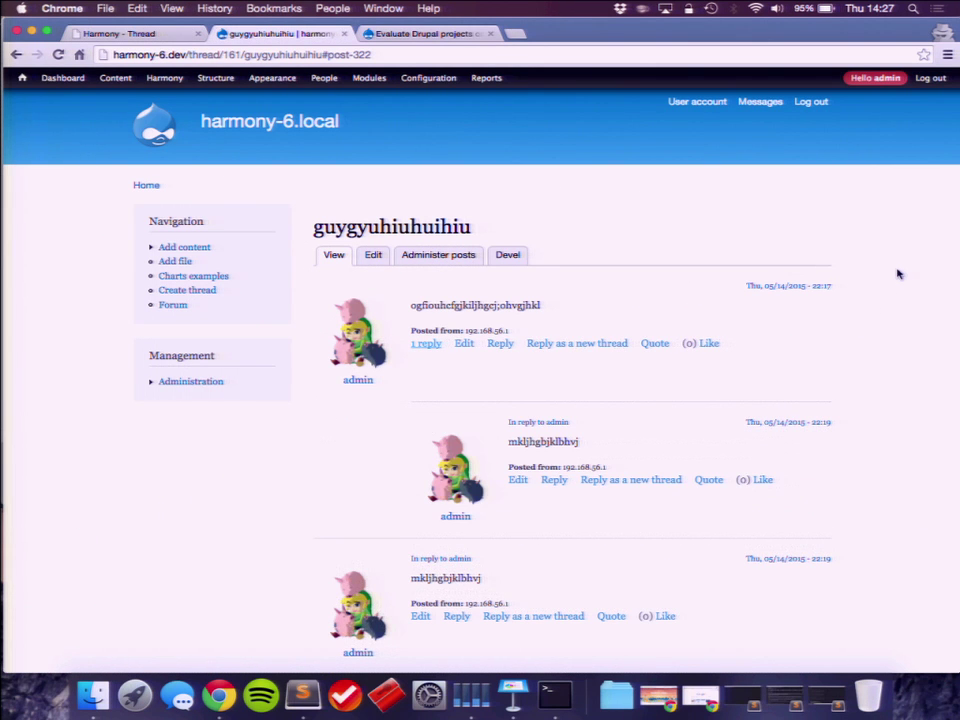
pyautogui.scroll(-3, 897, 274)
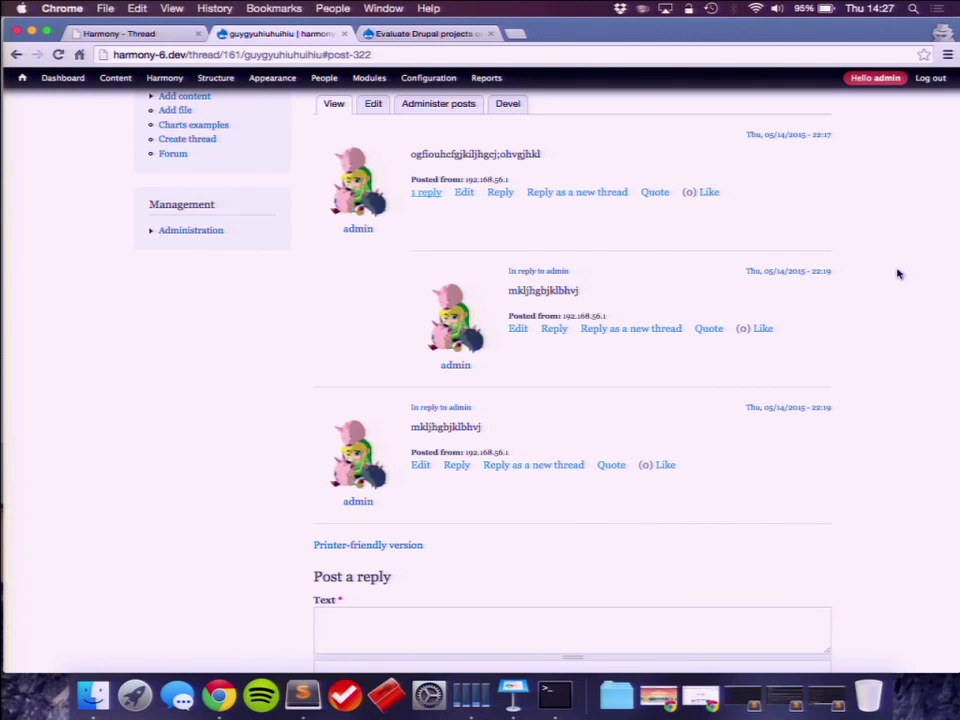
# - Try to like the reply post, both in the main thread and in its nested copy
pyautogui.scroll(2, 897, 274)
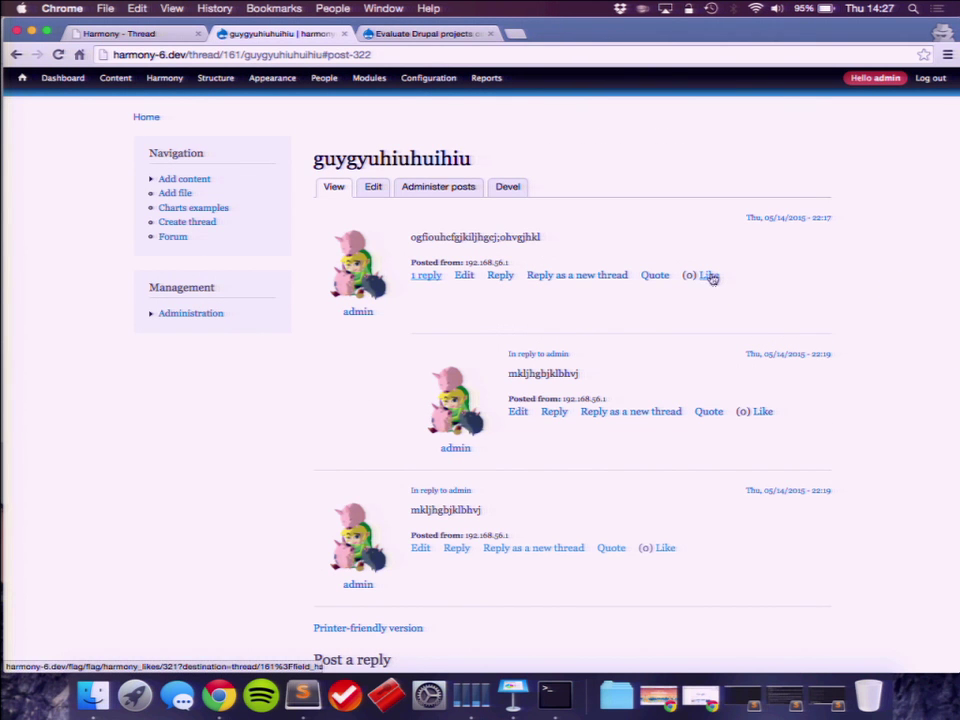
pyautogui.click(665, 548)
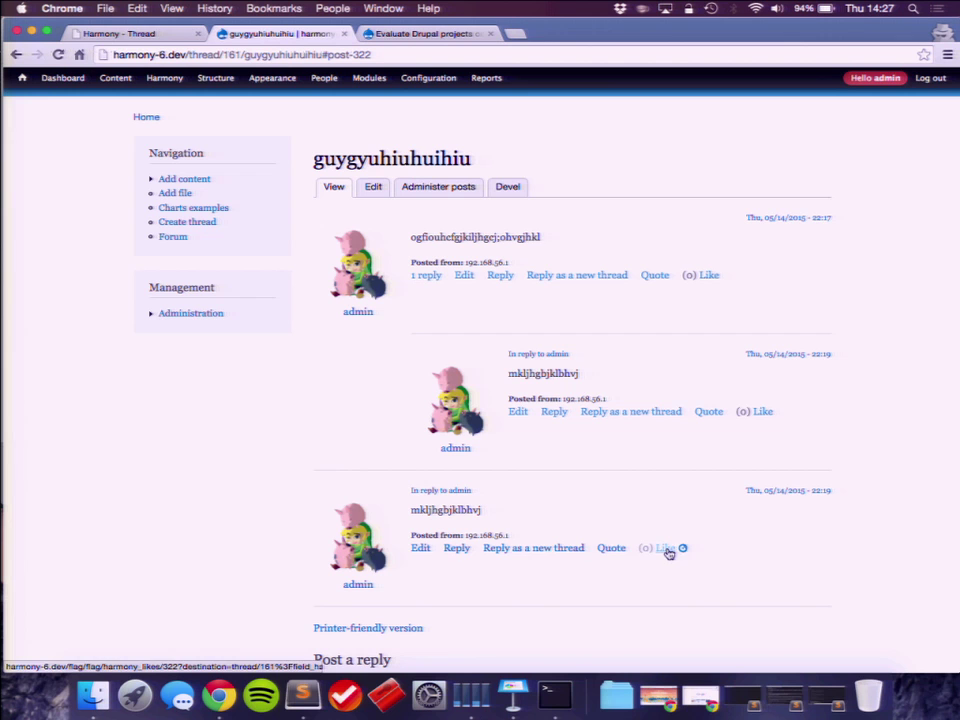
pyautogui.click(770, 412)
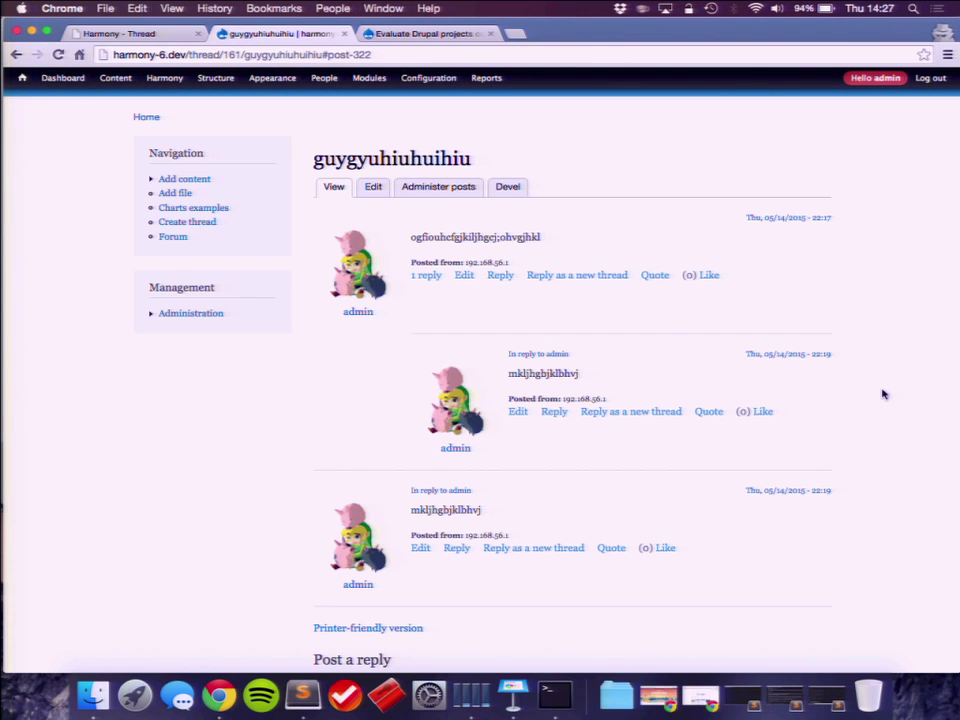
pyautogui.scroll(-4, 882, 394)
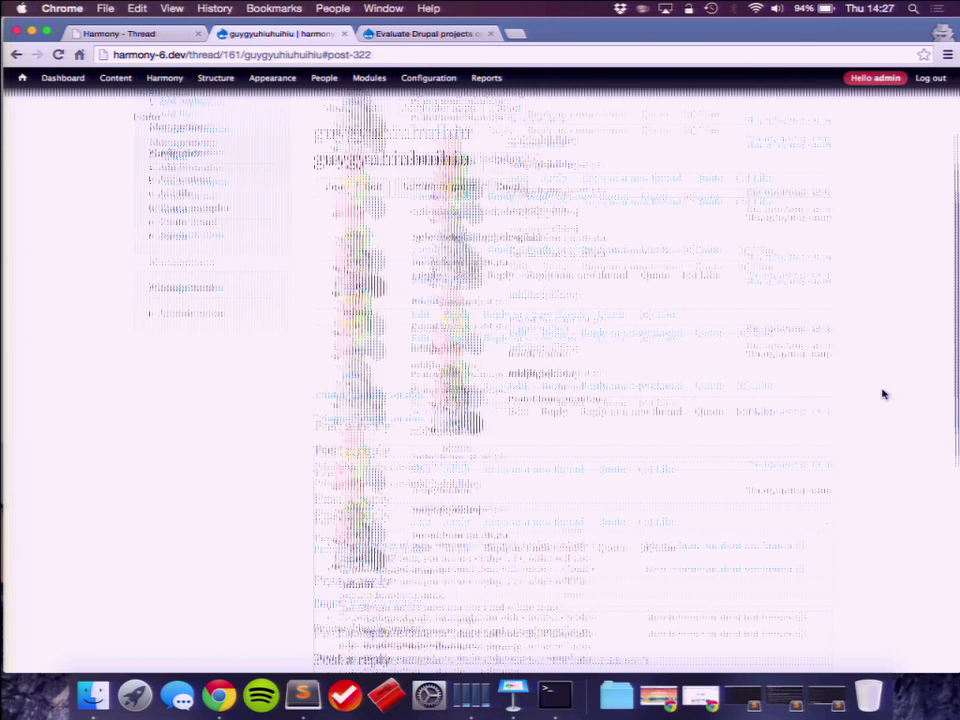
pyautogui.click(449, 336)
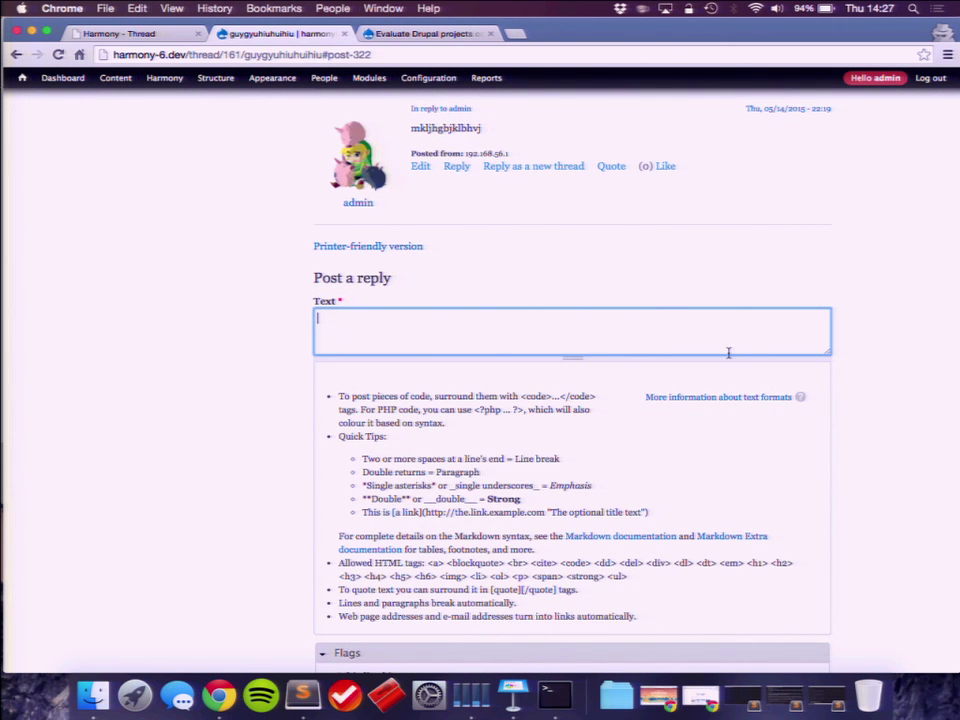
pyautogui.scroll(-3, 729, 354)
pyautogui.scroll(5, 729, 356)
pyautogui.write('@a')
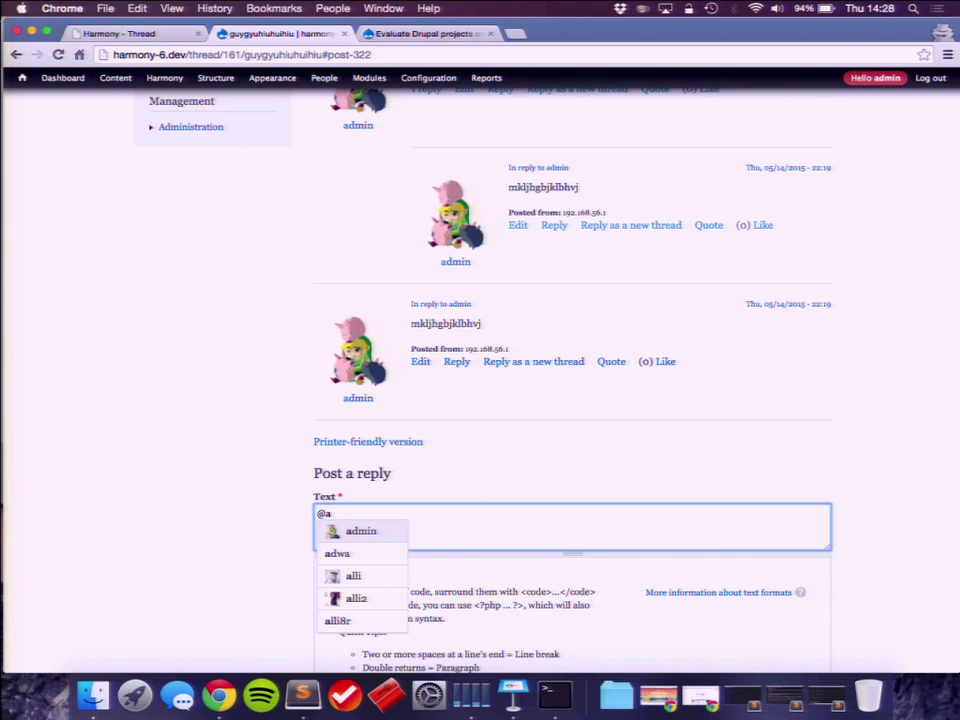
pyautogui.press('Down')
pyautogui.press('Down')
pyautogui.press('Down')
pyautogui.press('Up')
pyautogui.press('Up')
pyautogui.press('Up')
pyautogui.press('Return')
pyautogui.write('lhgfghjk')
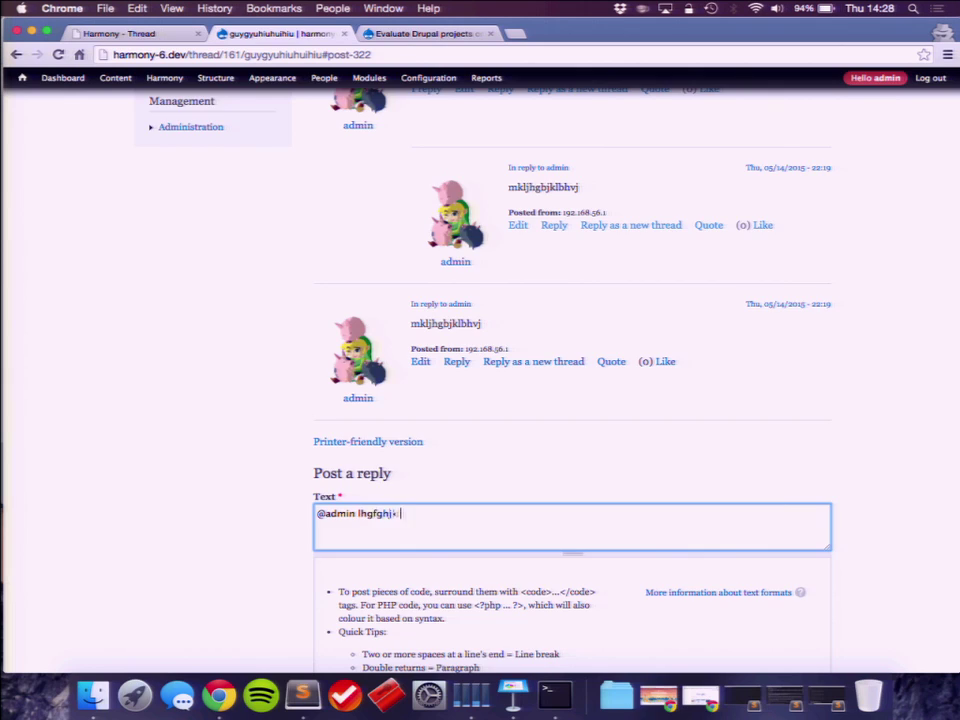
pyautogui.scroll(-10, 536, 454)
pyautogui.click(358, 570)
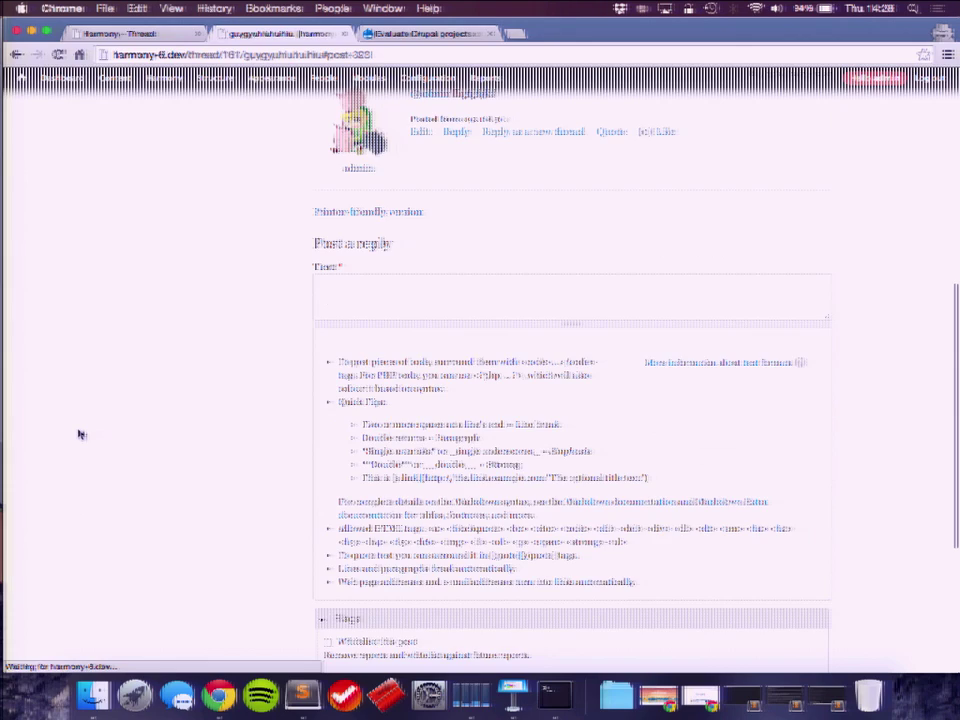
pyautogui.scroll(2, 80, 434)
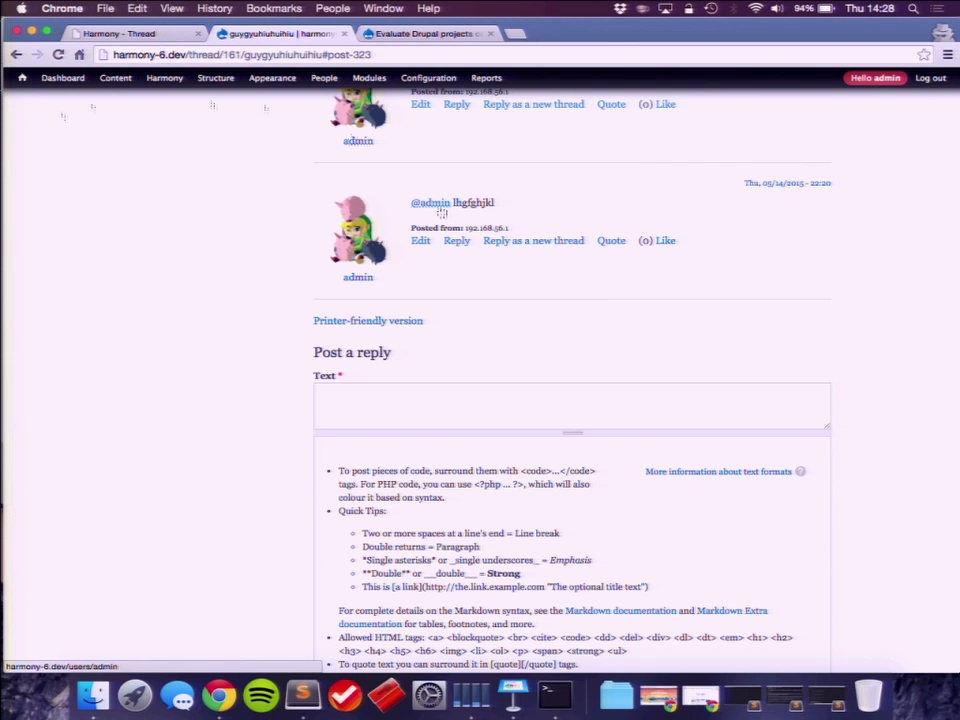
# - Look through Harmony's content and structure administration, examine the fields of the Thread type, and return to the thread
pyautogui.scroll(15, 135, 300)
pyautogui.moveTo(162, 80)
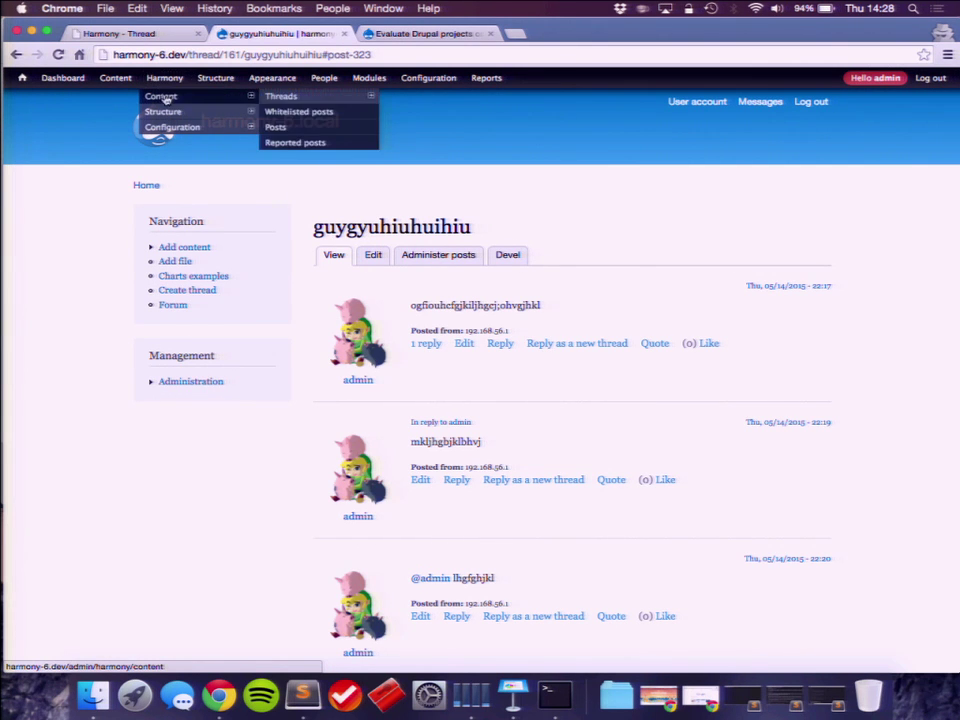
pyautogui.moveTo(320, 96)
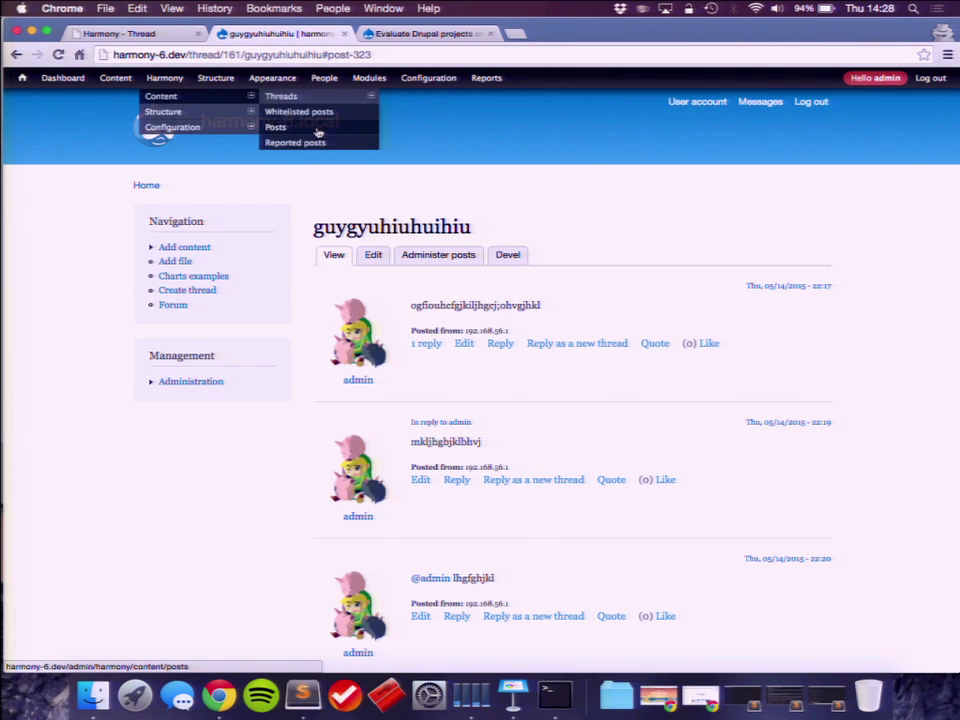
pyautogui.moveTo(236, 115)
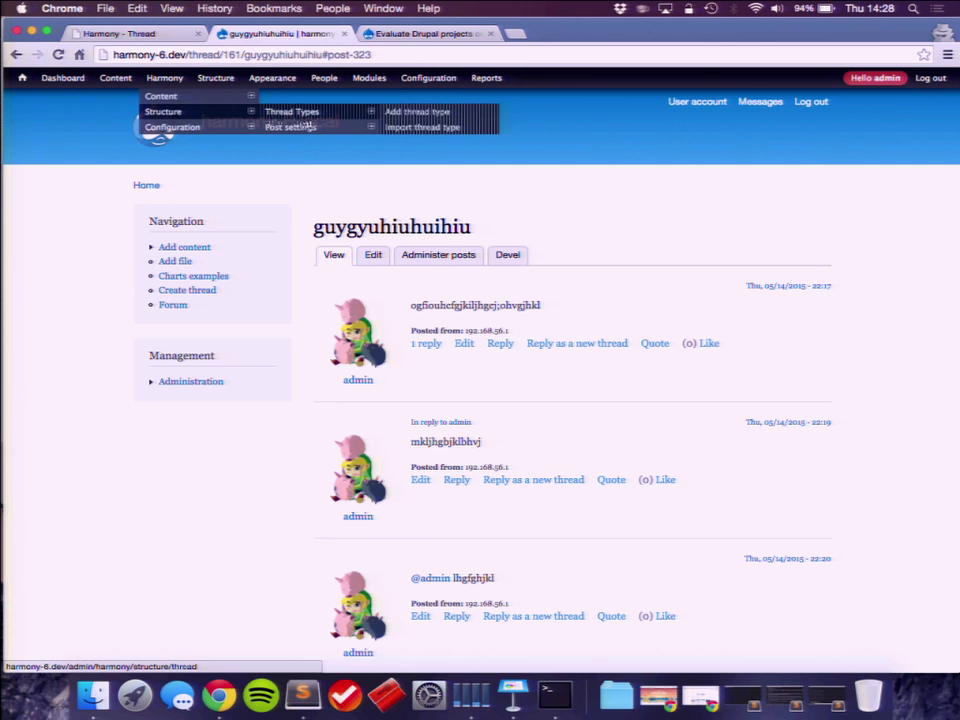
pyautogui.click(300, 113)
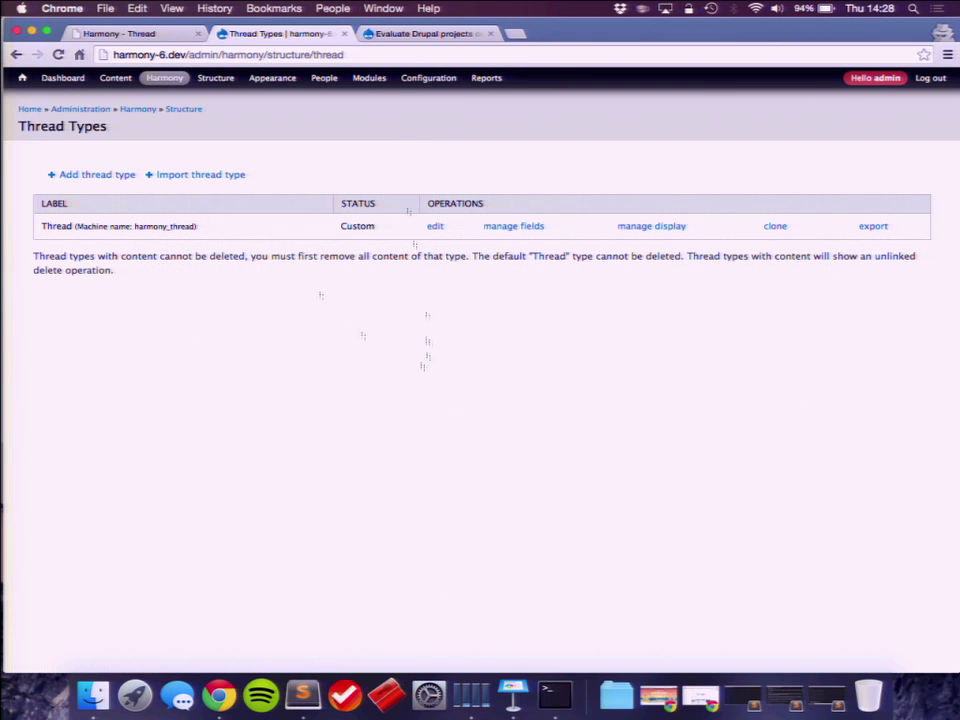
pyautogui.click(497, 226)
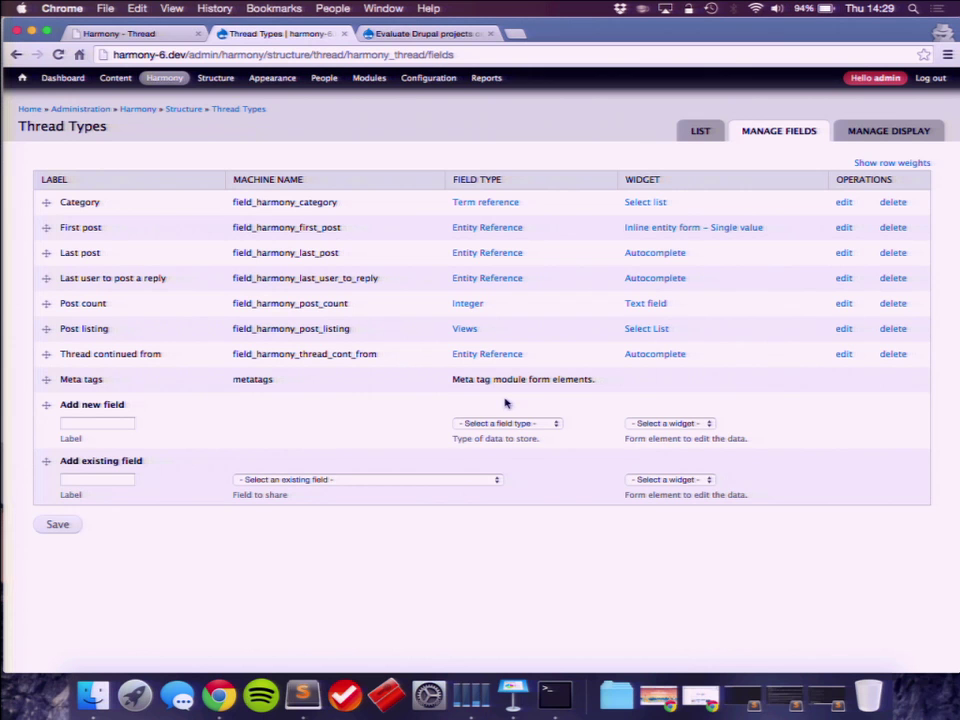
pyautogui.press('super+bracketleft')
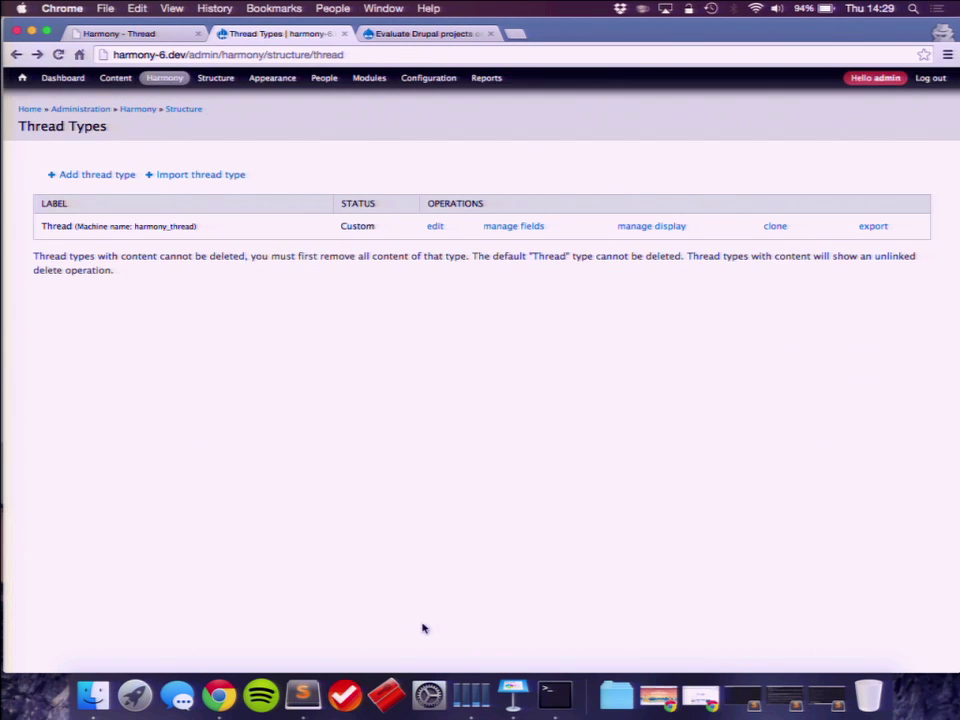
pyautogui.press('super+bracketleft')
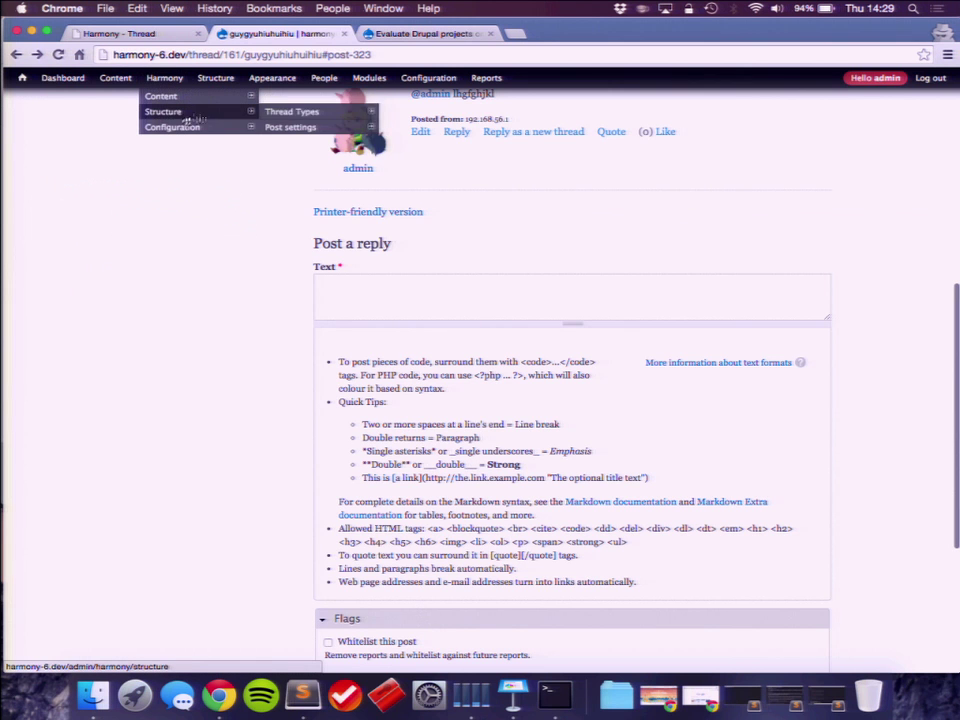
# - Examine the fields managed under Harmony's post settings and return to the thread
pyautogui.moveTo(320, 127)
pyautogui.click(414, 129)
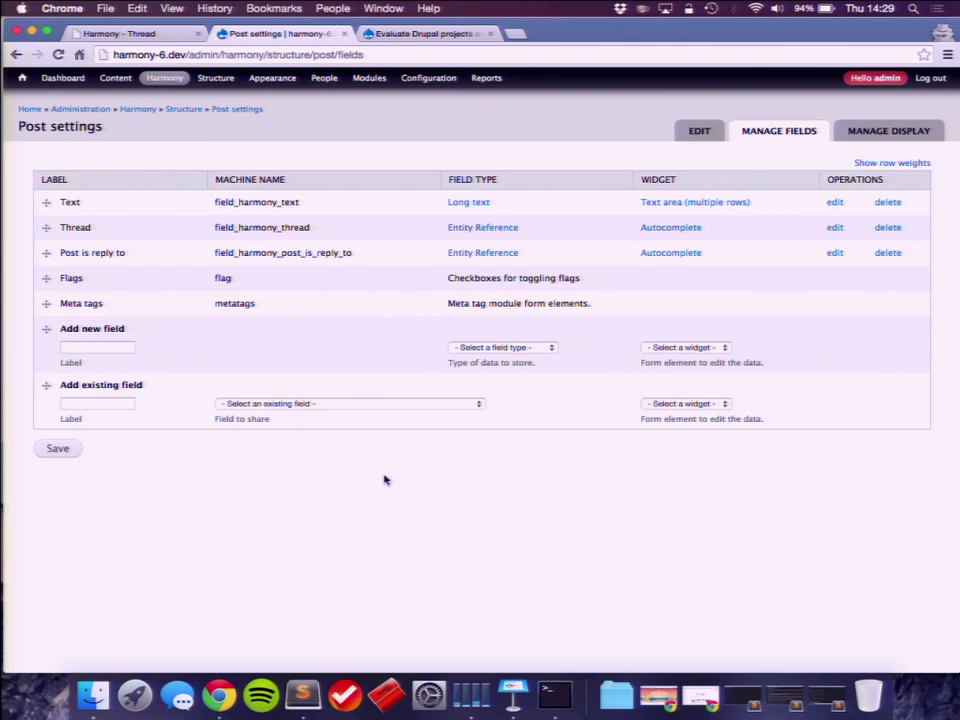
pyautogui.press('super+bracketleft')
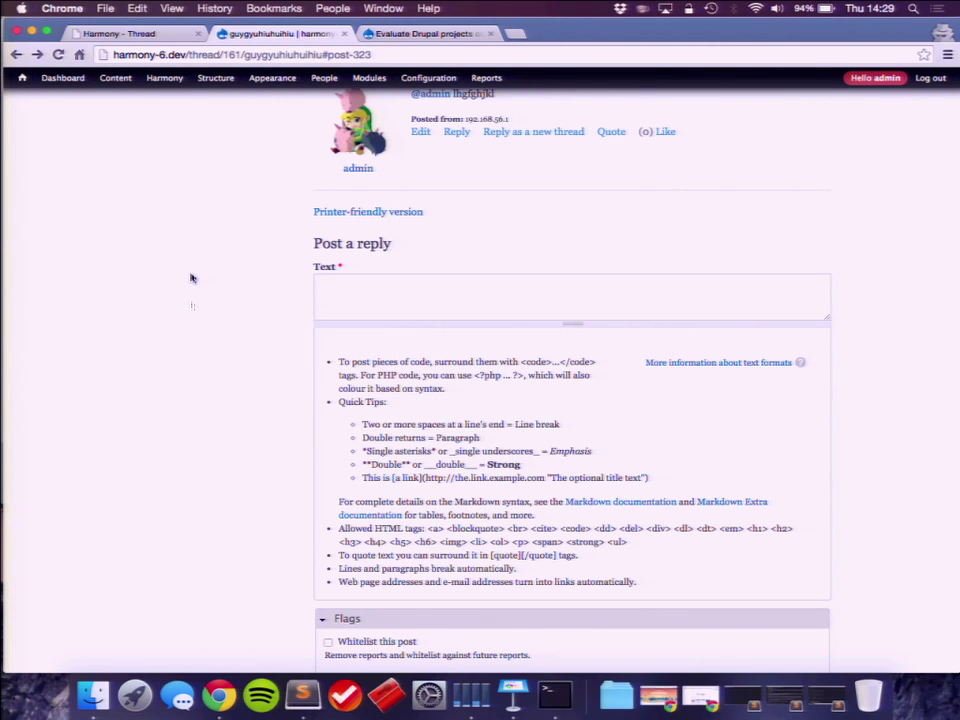
# - Switch to the Keynote presentation and advance to the Harmony distro slide
pyautogui.click(513, 693)
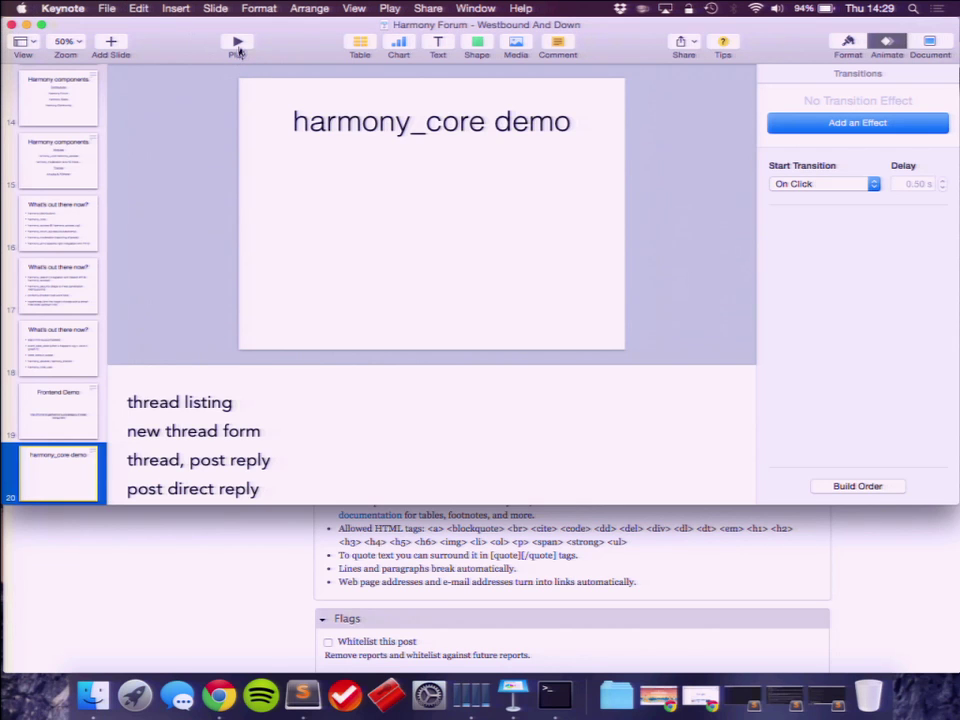
pyautogui.press('super+v')
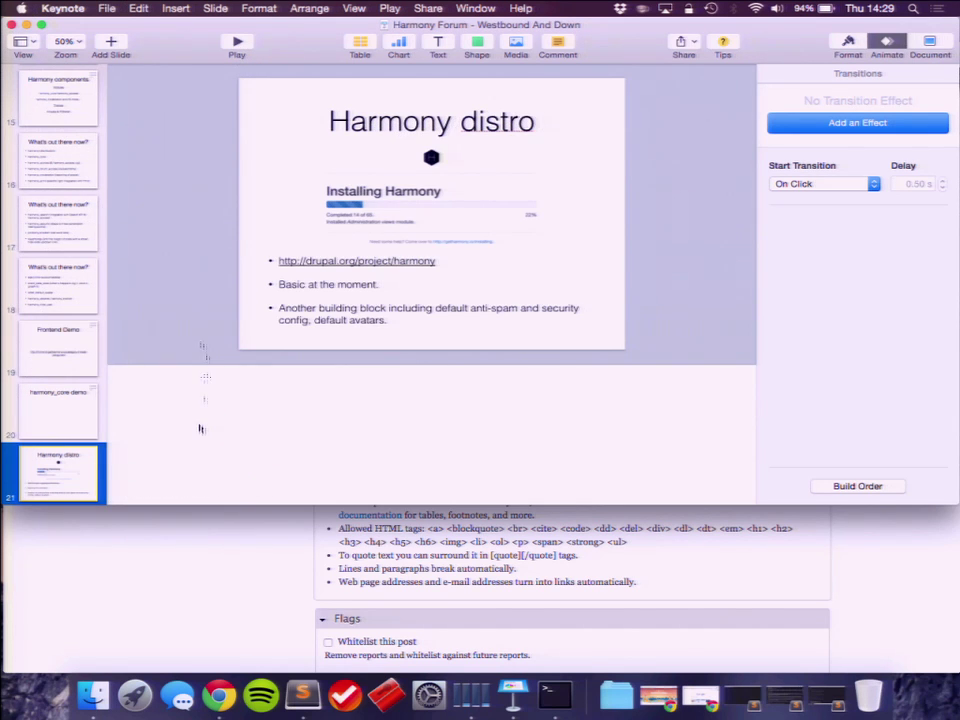
# - Switch back to Chrome, launch a simplytest.me sandbox for the harmony project, version 7.x-1.x, and visit the newly installed site
pyautogui.click(255, 645)
pyautogui.hotkey('ctrl', 'Tab')
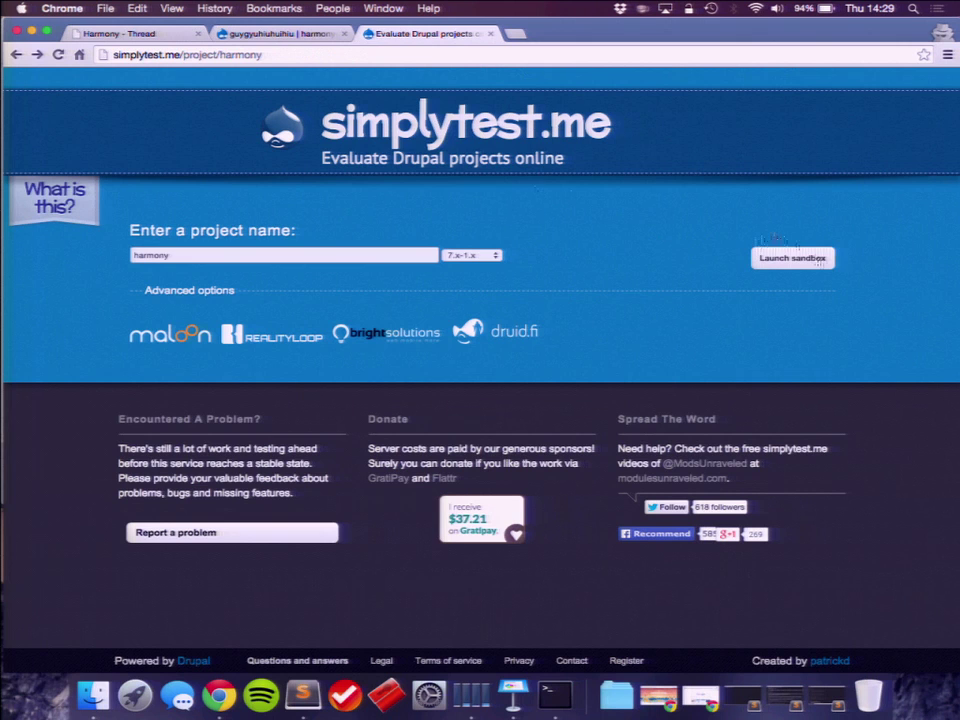
pyautogui.click(819, 260)
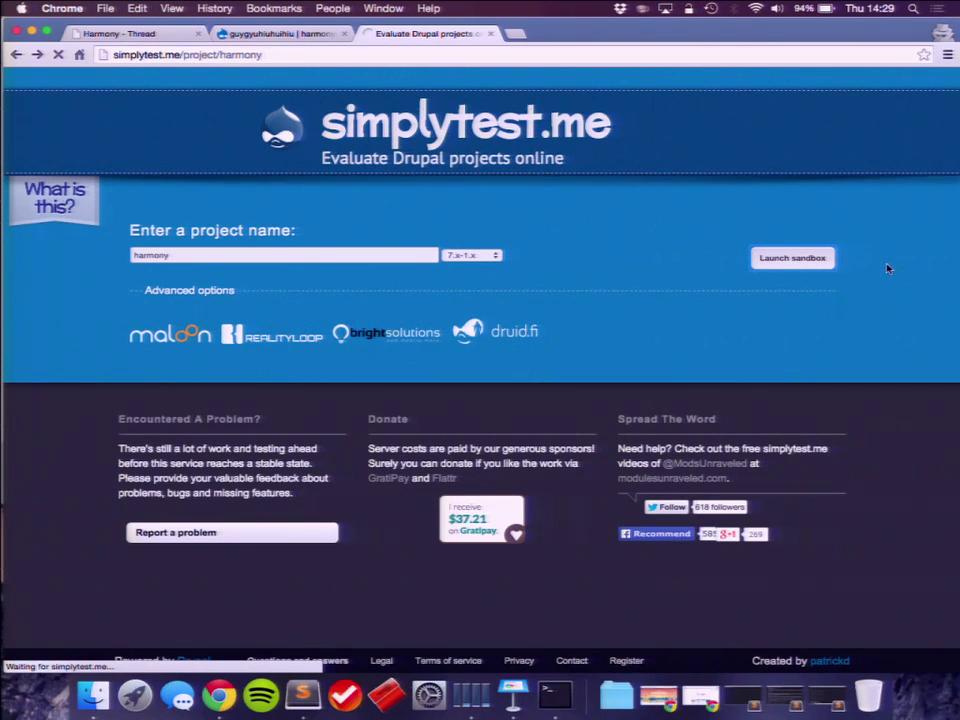
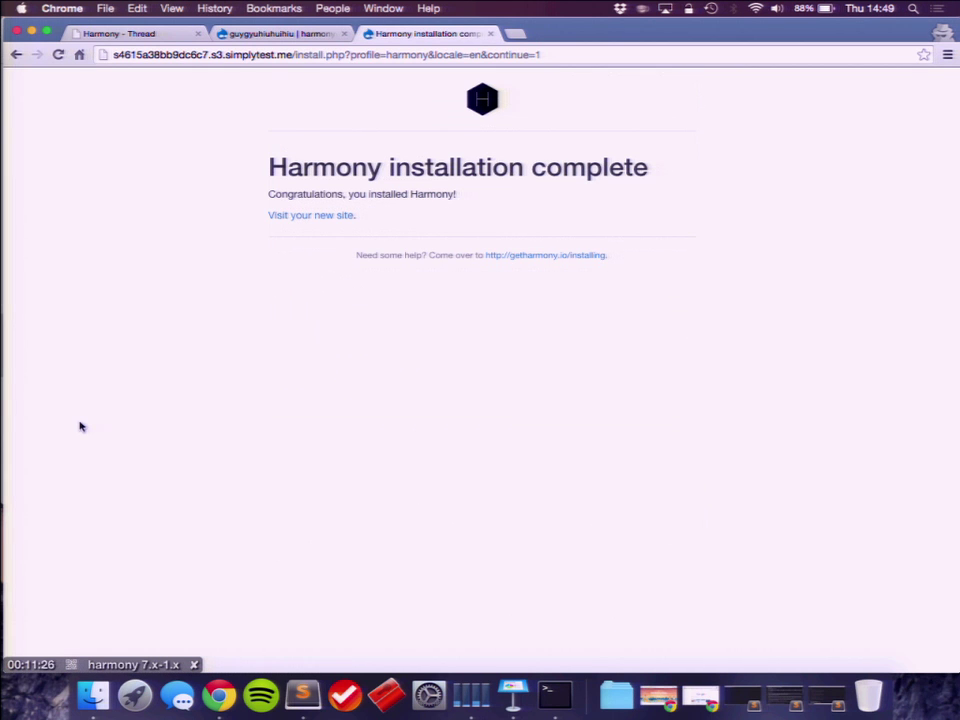
pyautogui.click(302, 221)
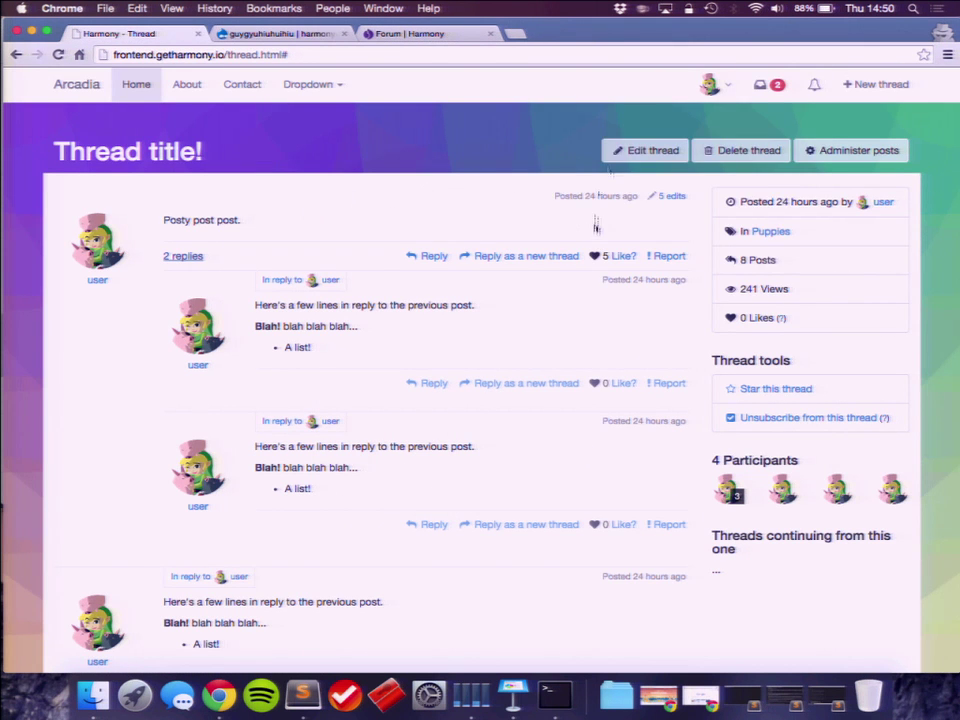
# - View the notifications and the private messages lists in the thread mock-up's header
pyautogui.click(826, 88)
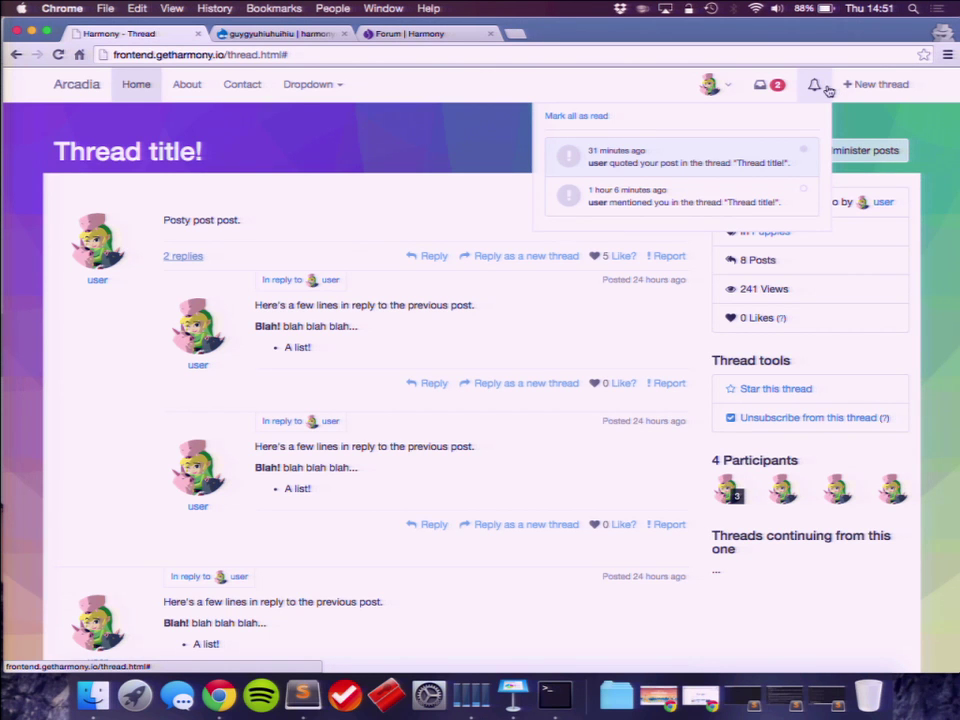
pyautogui.click(760, 84)
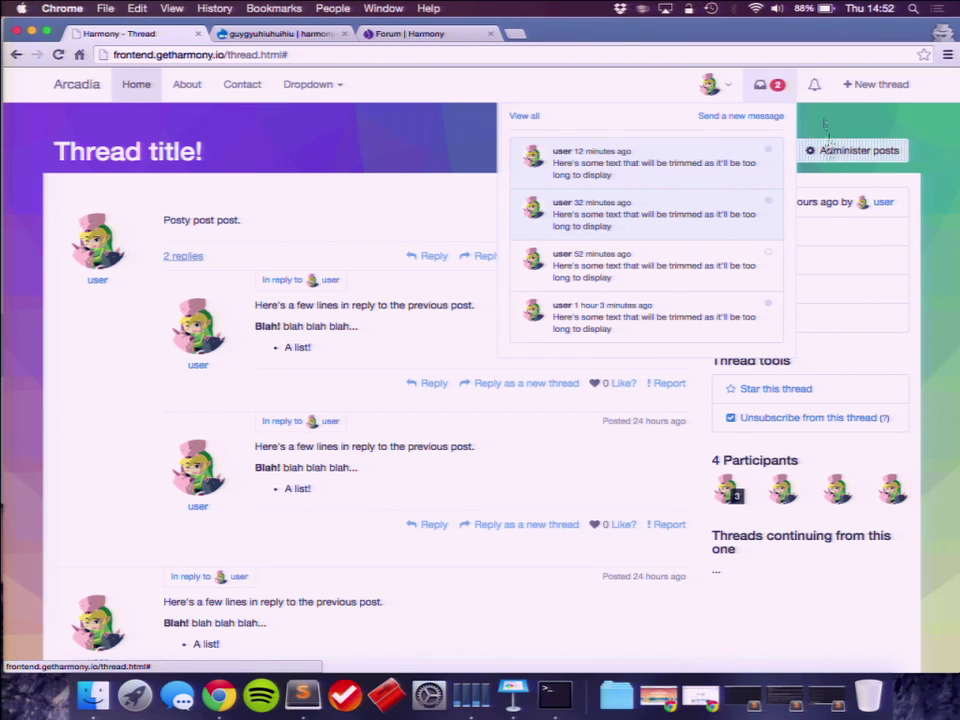
pyautogui.click(814, 88)
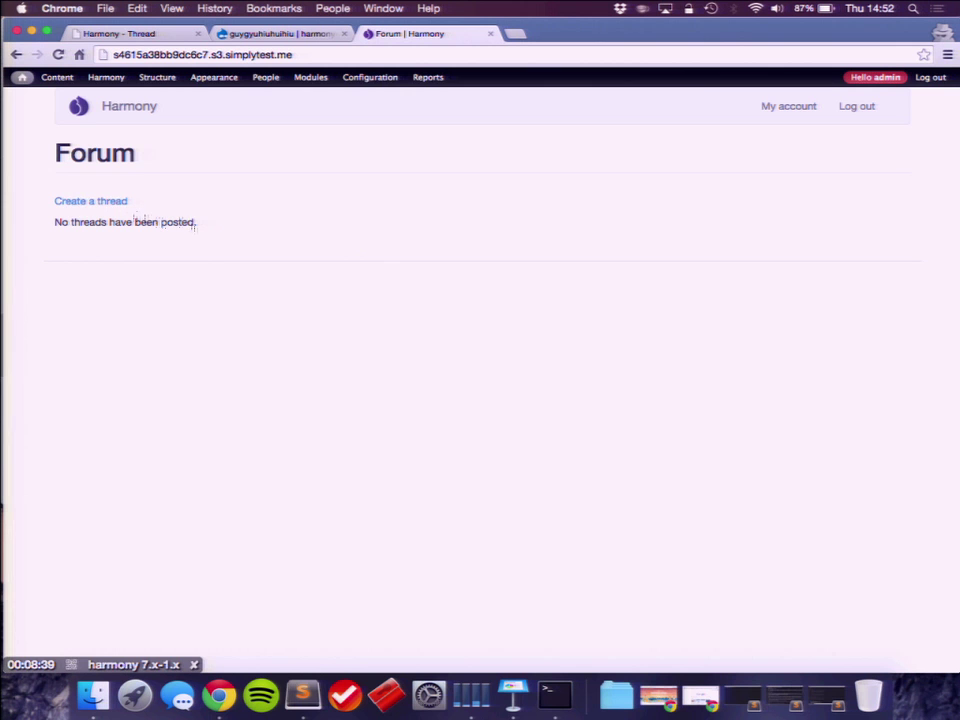
# - Create a thread on the simplytest.me Harmony site titled "lkjhgfrtt" with the text "dfyuiopoirertyopoiuytrtyuio"
pyautogui.click(90, 202)
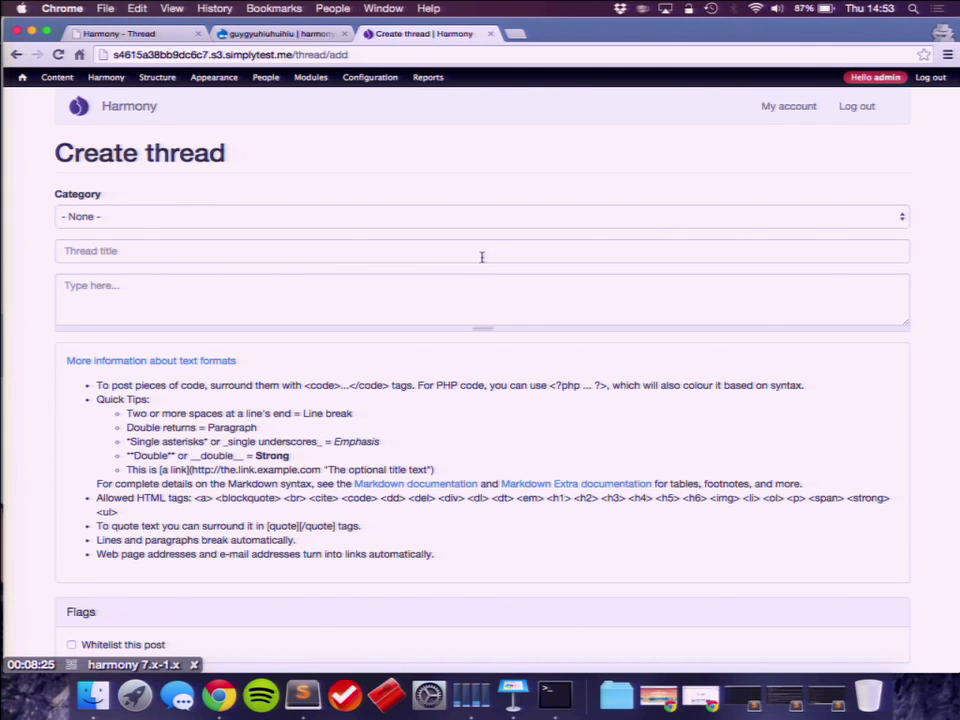
pyautogui.click(481, 257)
pyautogui.write('lkjhgfr')
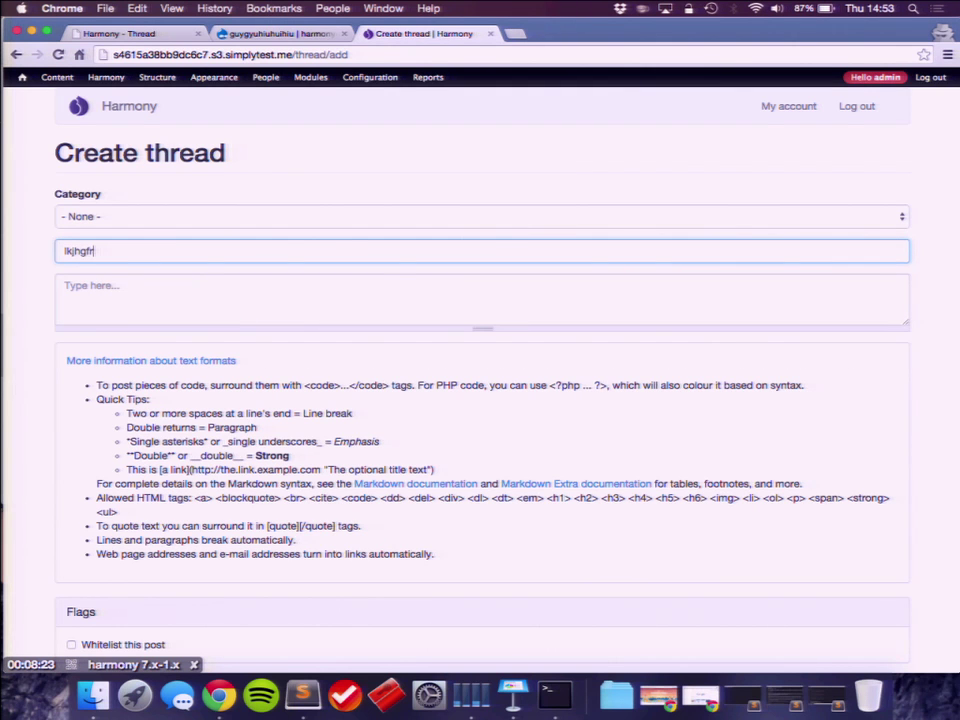
pyautogui.write('tt')
pyautogui.press('Tab')
pyautogui.write('dfyuio')
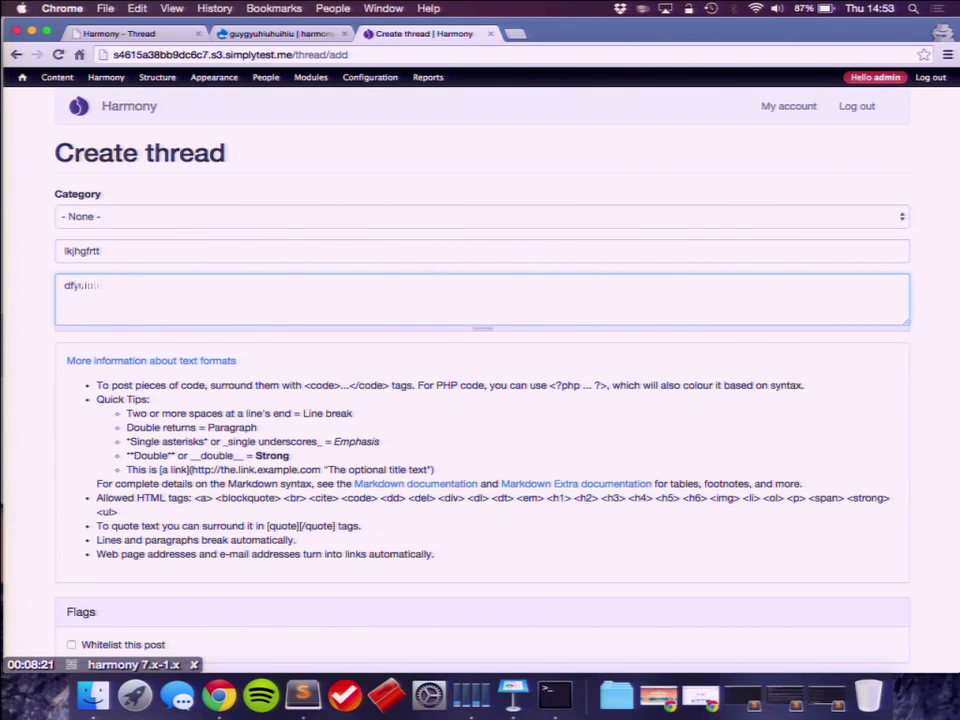
pyautogui.write('poirertyopoiuytrtyuio')
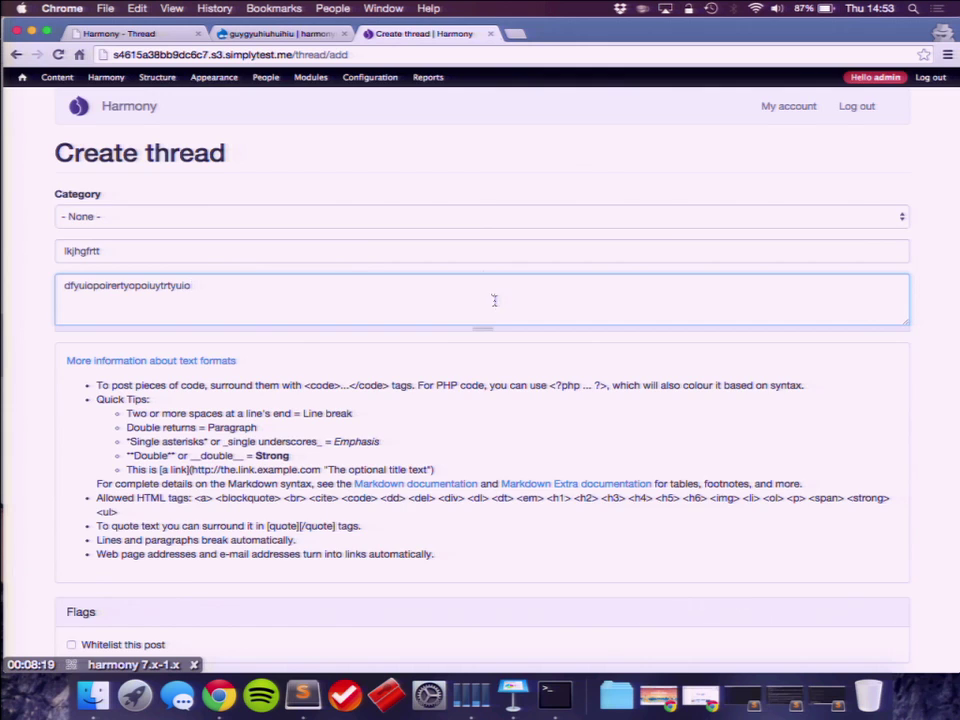
pyautogui.scroll(-5, 494, 300)
pyautogui.click(92, 577)
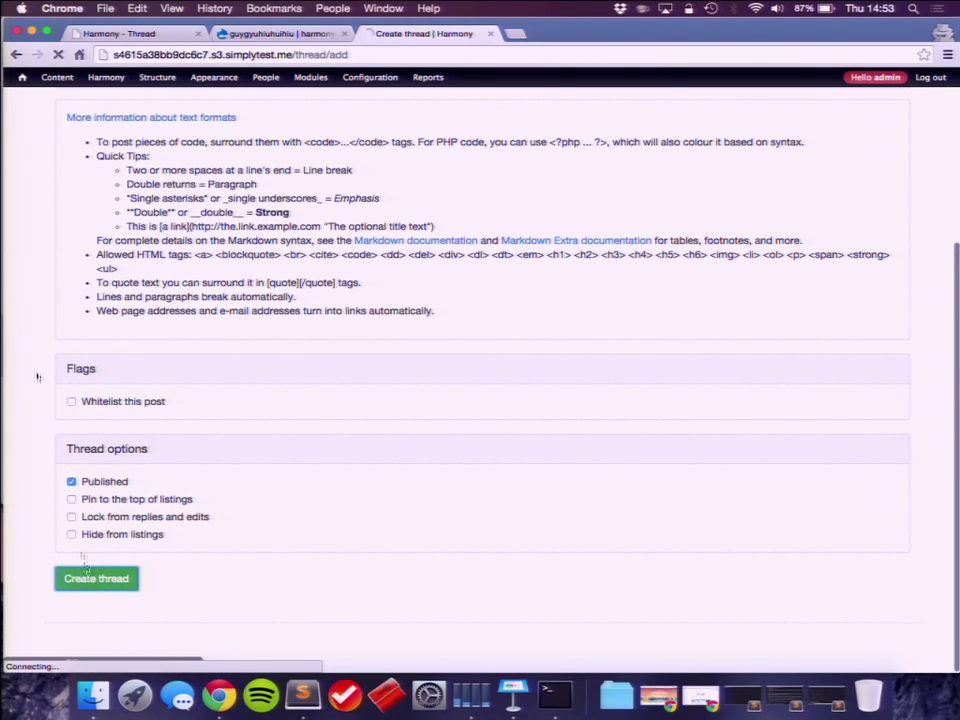